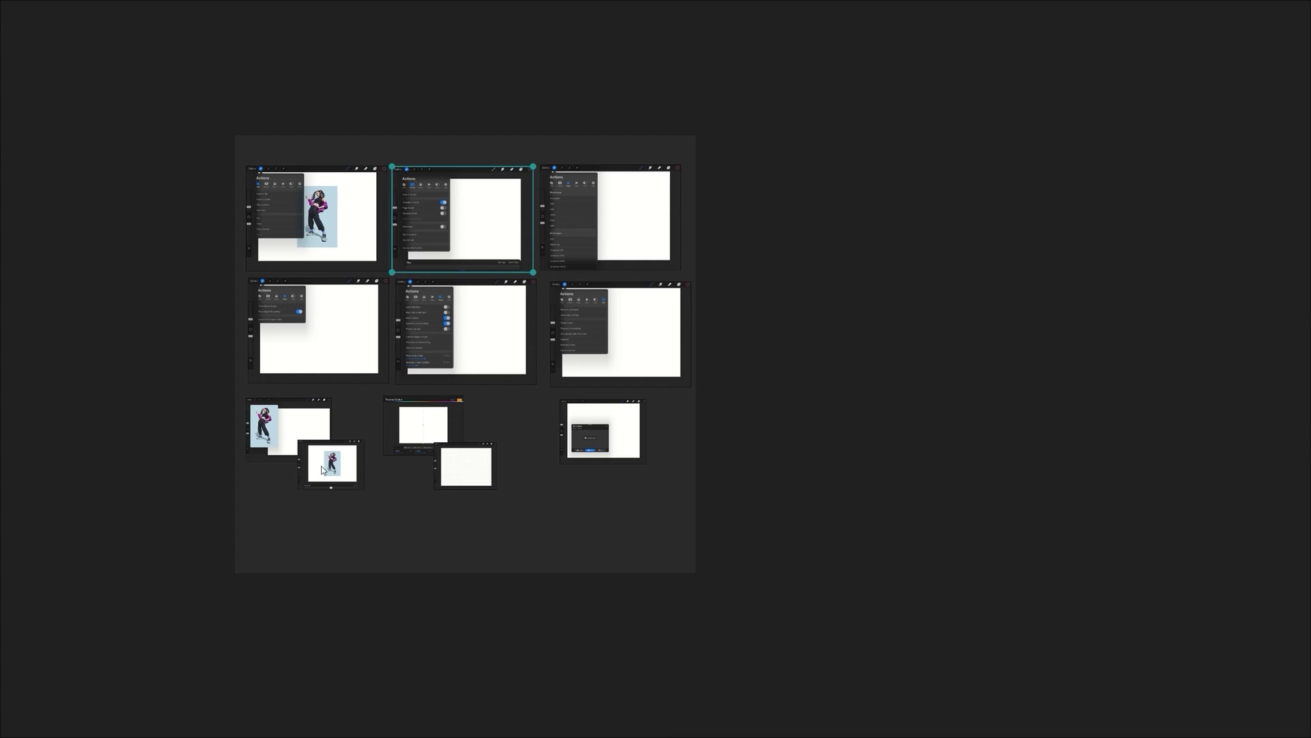
Step: Look over the woman photo screenshot, then zoom in on and select the Canvas actions screenshot
{"action": "left_click", "coordinate": [207, 684]}
{"action": "scroll", "coordinate": [270, 430], "scroll_direction": "up", "scroll_amount": 15}
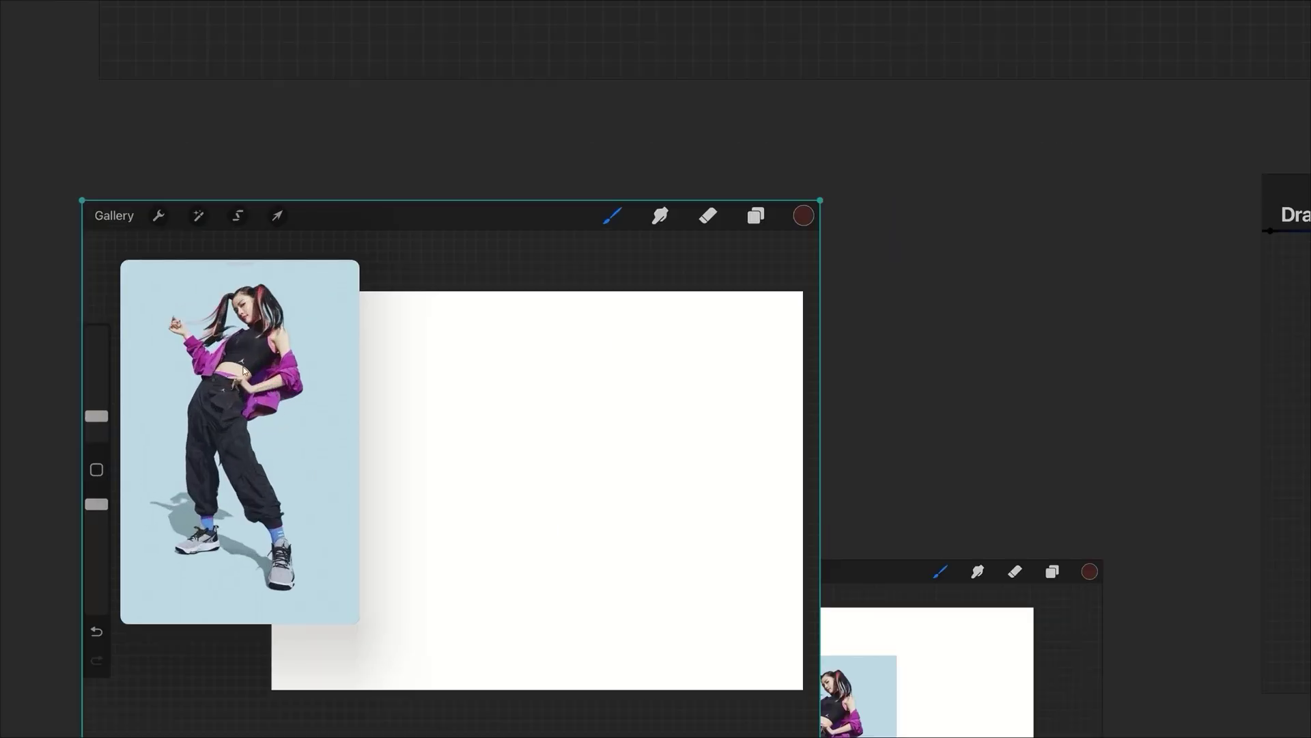
{"action": "scroll", "coordinate": [203, 420], "scroll_direction": "down", "scroll_amount": 1}
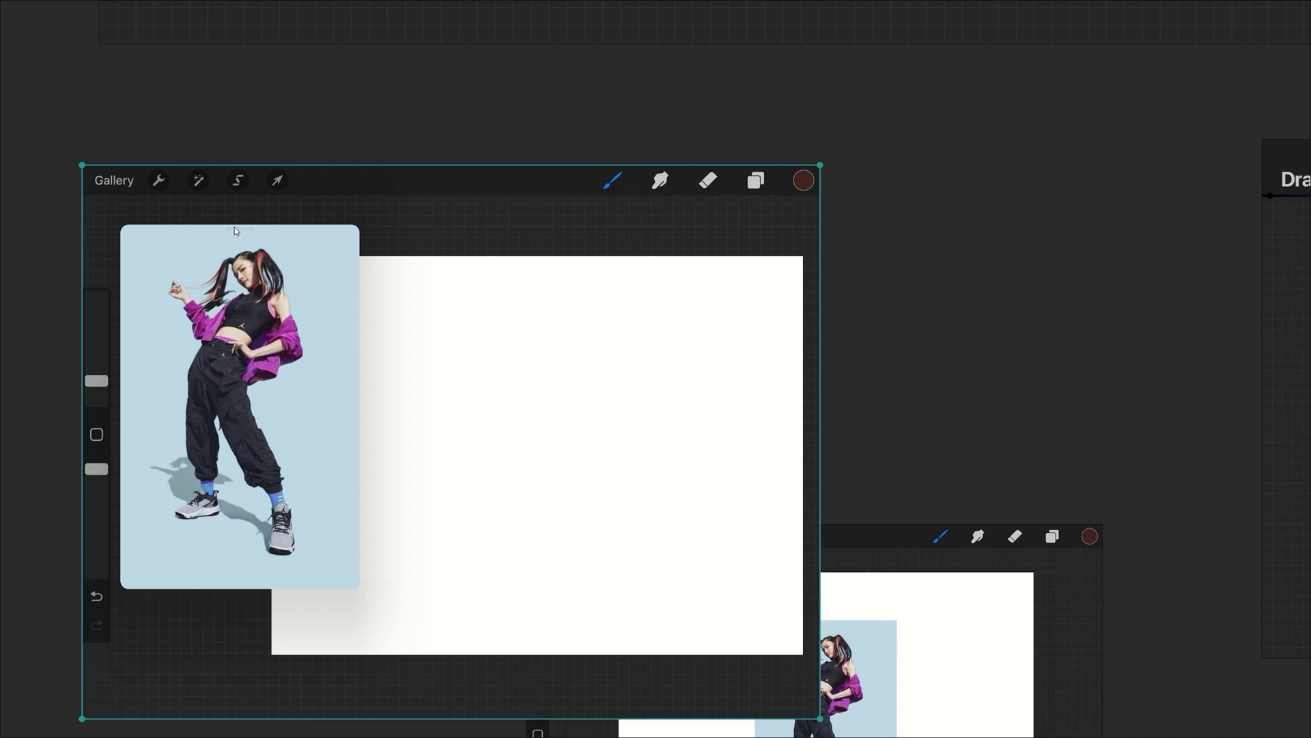
{"action": "scroll", "coordinate": [592, 448], "scroll_direction": "down", "scroll_amount": 5}
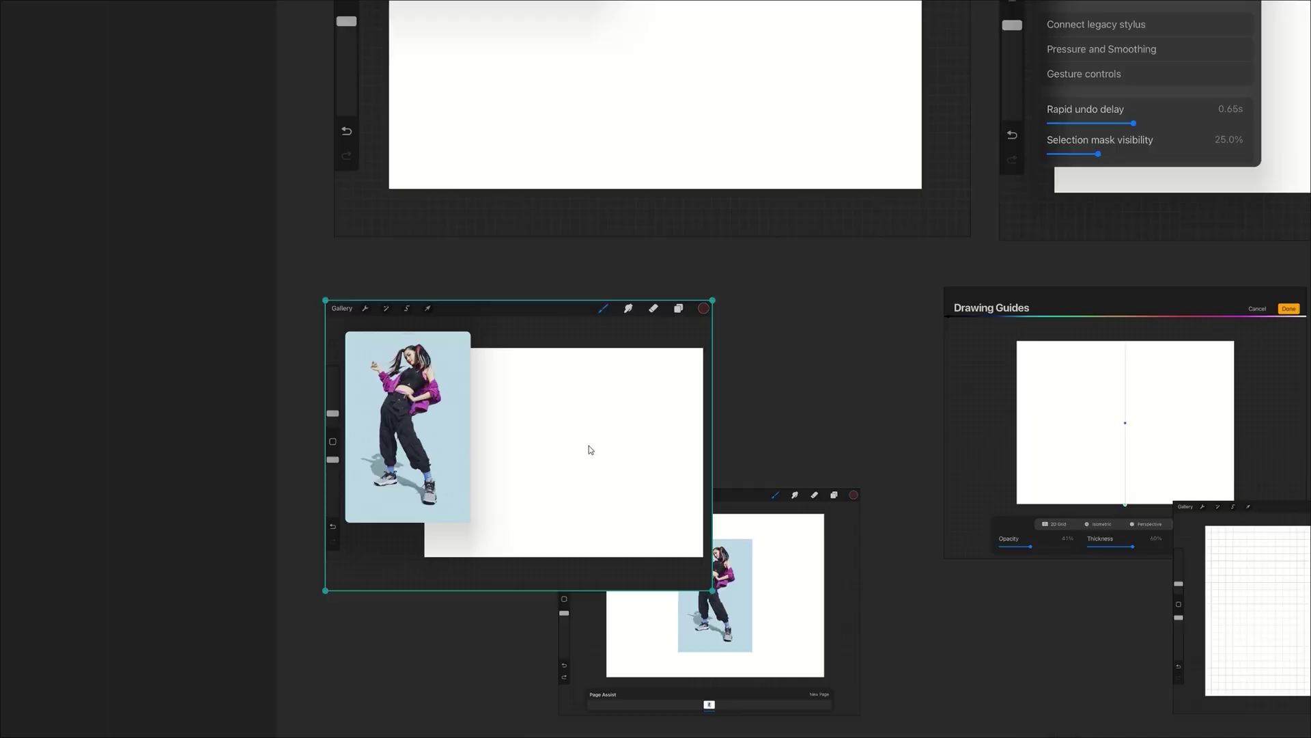
{"action": "scroll", "coordinate": [977, 194], "scroll_direction": "left", "scroll_amount": 3}
{"action": "scroll", "coordinate": [937, 204], "scroll_direction": "down", "scroll_amount": 5}
{"action": "scroll", "coordinate": [501, 543], "scroll_direction": "up", "scroll_amount": 3}
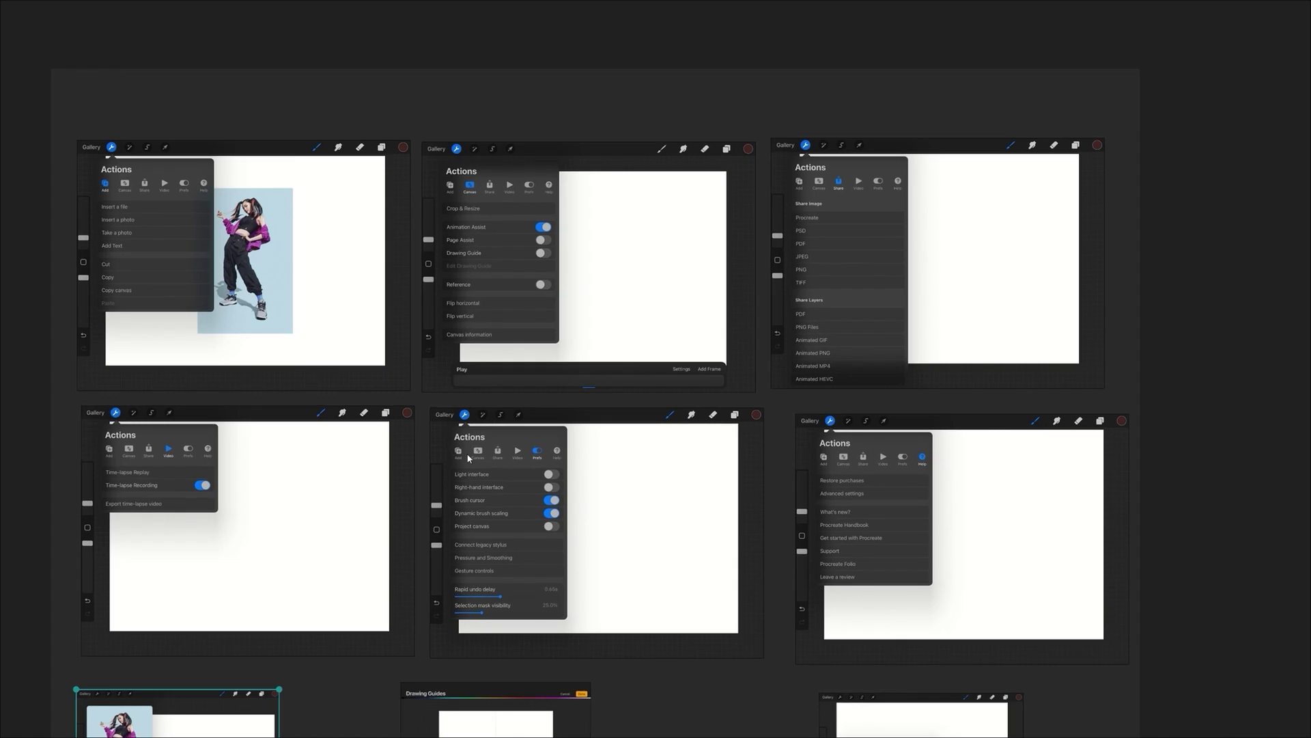
{"action": "scroll", "coordinate": [564, 232], "scroll_direction": "up", "scroll_amount": 5}
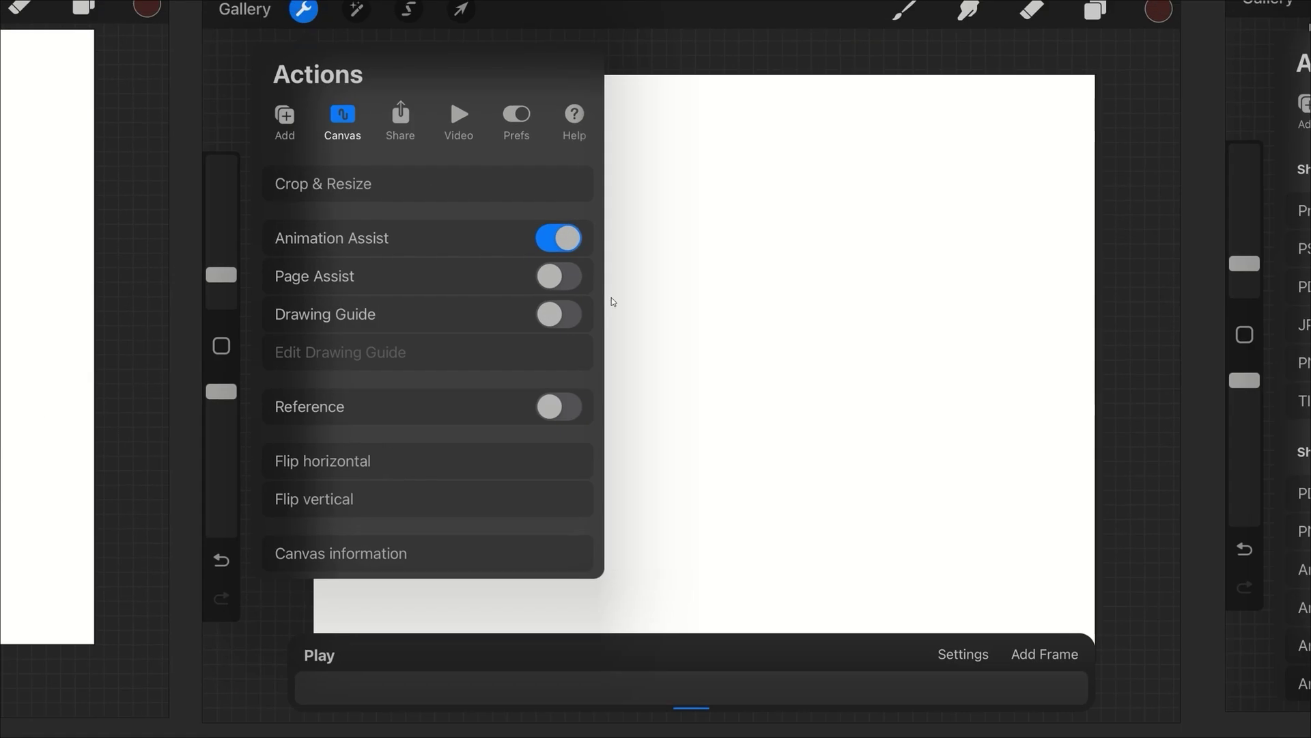
{"action": "left_click", "coordinate": [612, 302]}
{"action": "scroll", "coordinate": [391, 293], "scroll_direction": "right", "scroll_amount": 2}
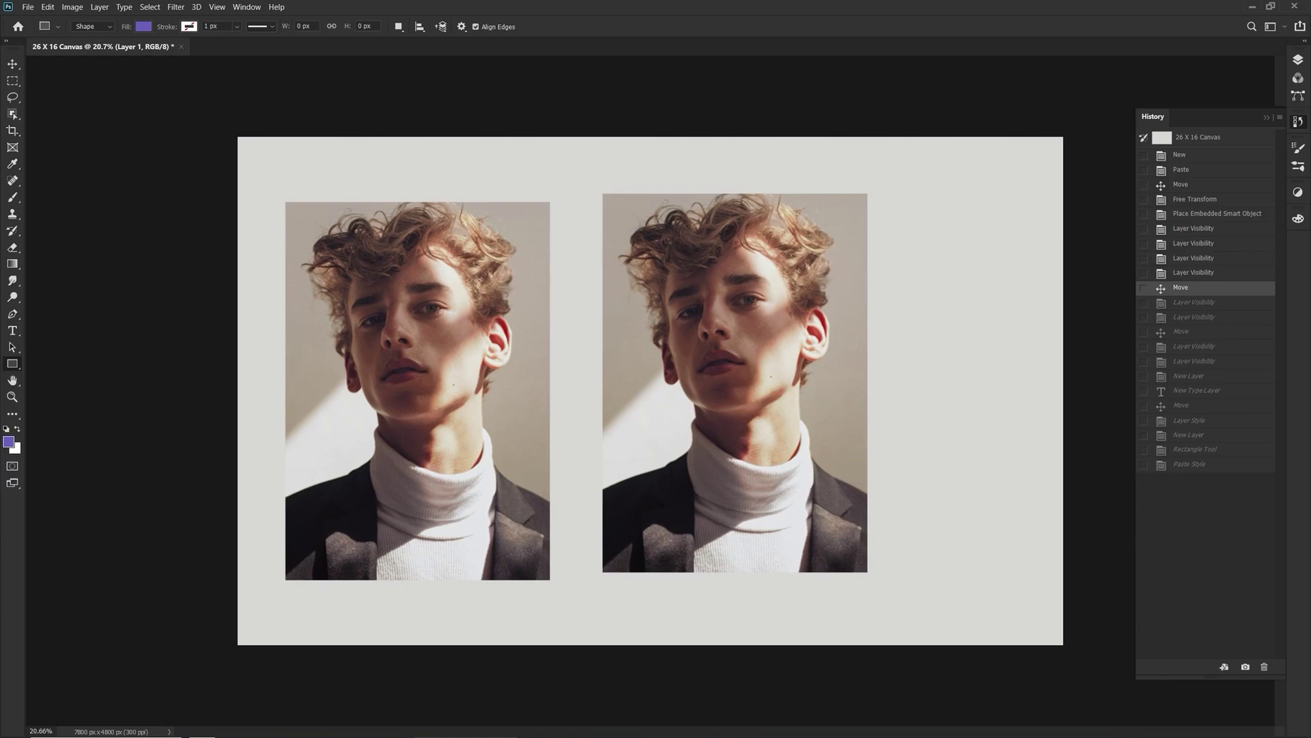
Step: Move the left portrait to the top-left corner and scale it down to about a third
{"action": "key", "text": "v"}
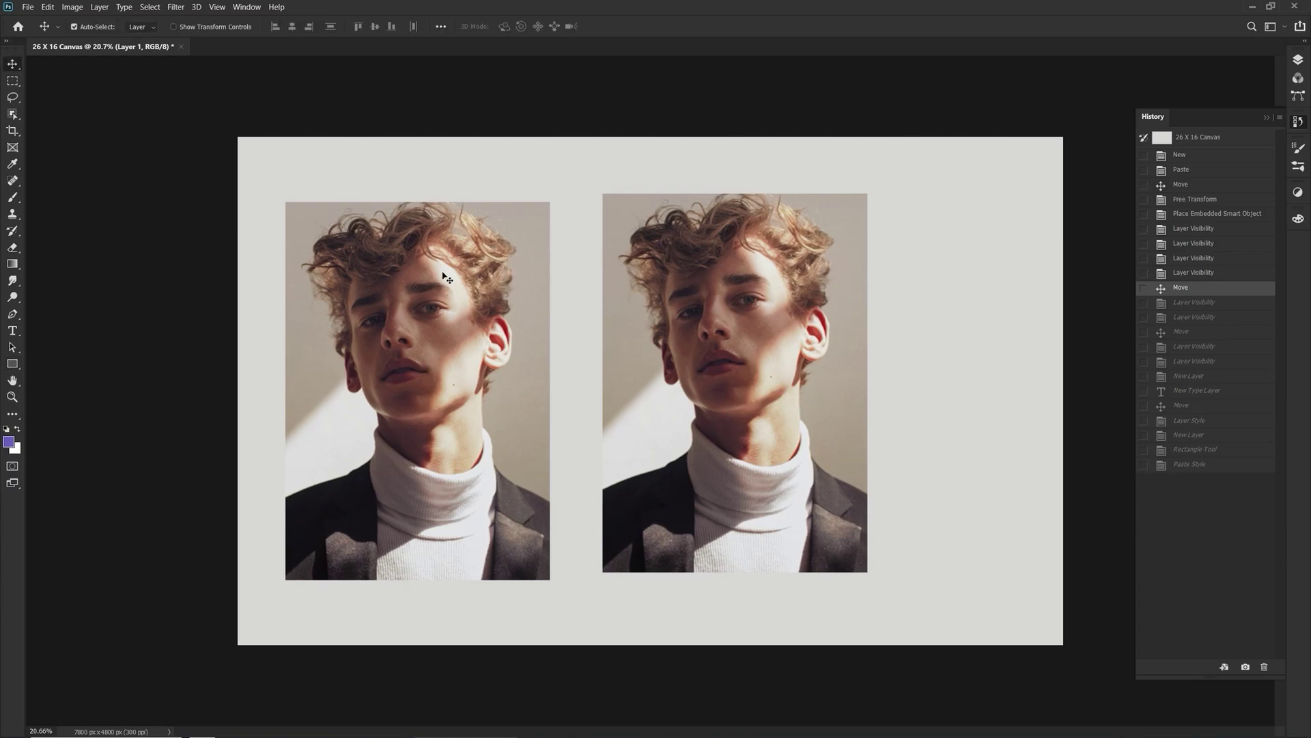
{"action": "left_click_drag", "start_coordinate": [444, 277], "coordinate": [407, 219]}
{"action": "key", "text": "ctrl+t"}
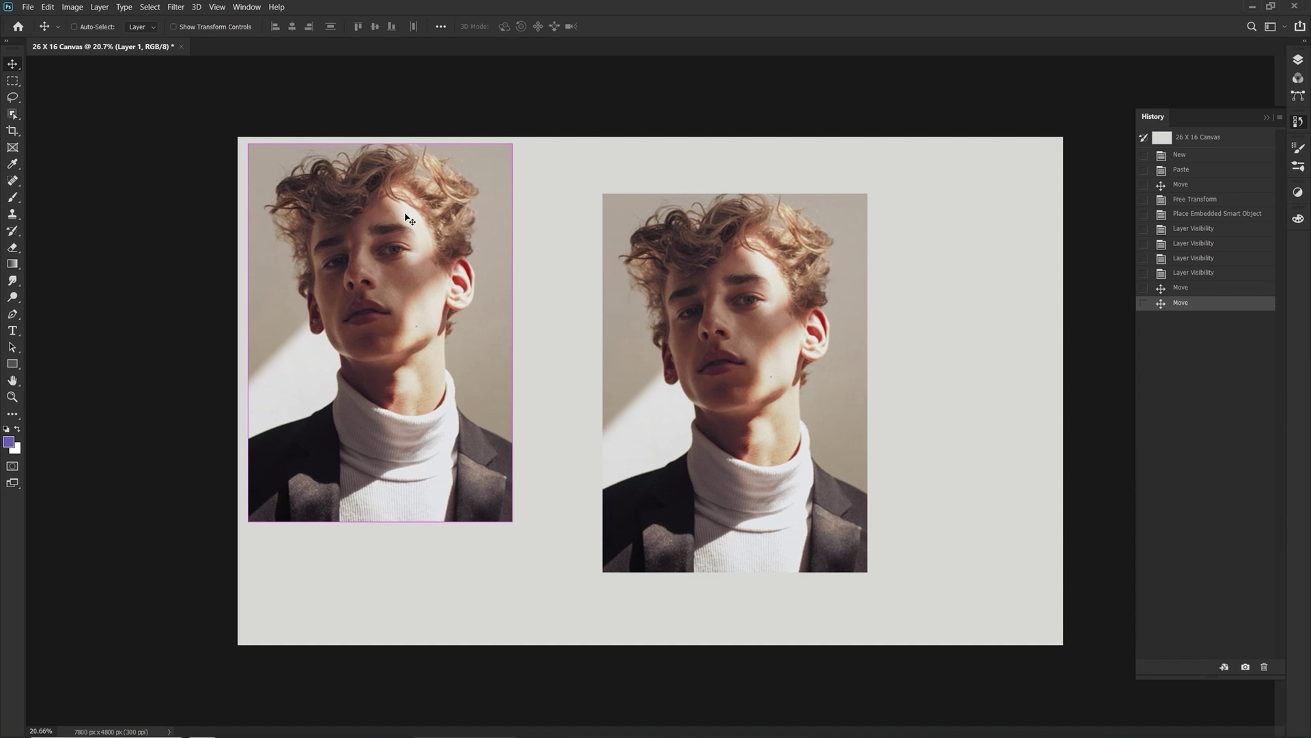
{"action": "left_click_drag", "start_coordinate": [508, 518], "coordinate": [331, 264]}
{"action": "left_click_drag", "start_coordinate": [290, 186], "coordinate": [301, 186]}
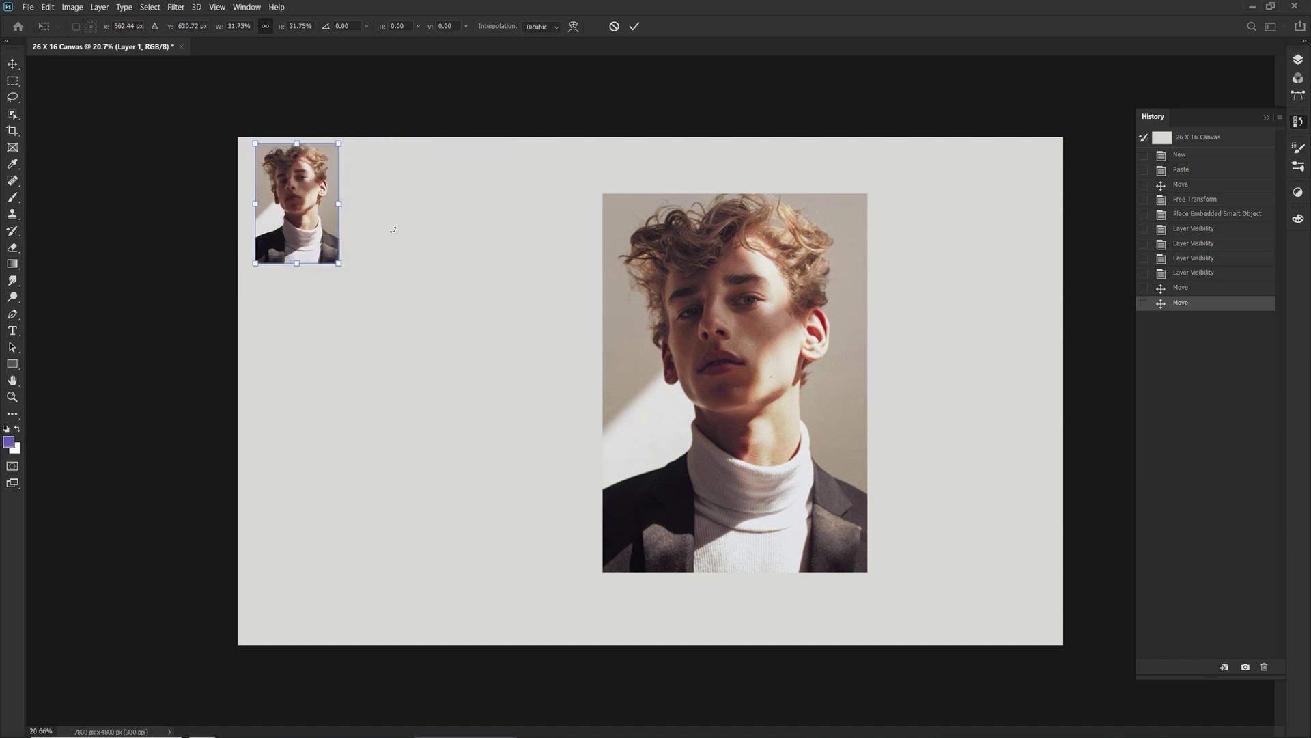
{"action": "key", "text": "Return"}
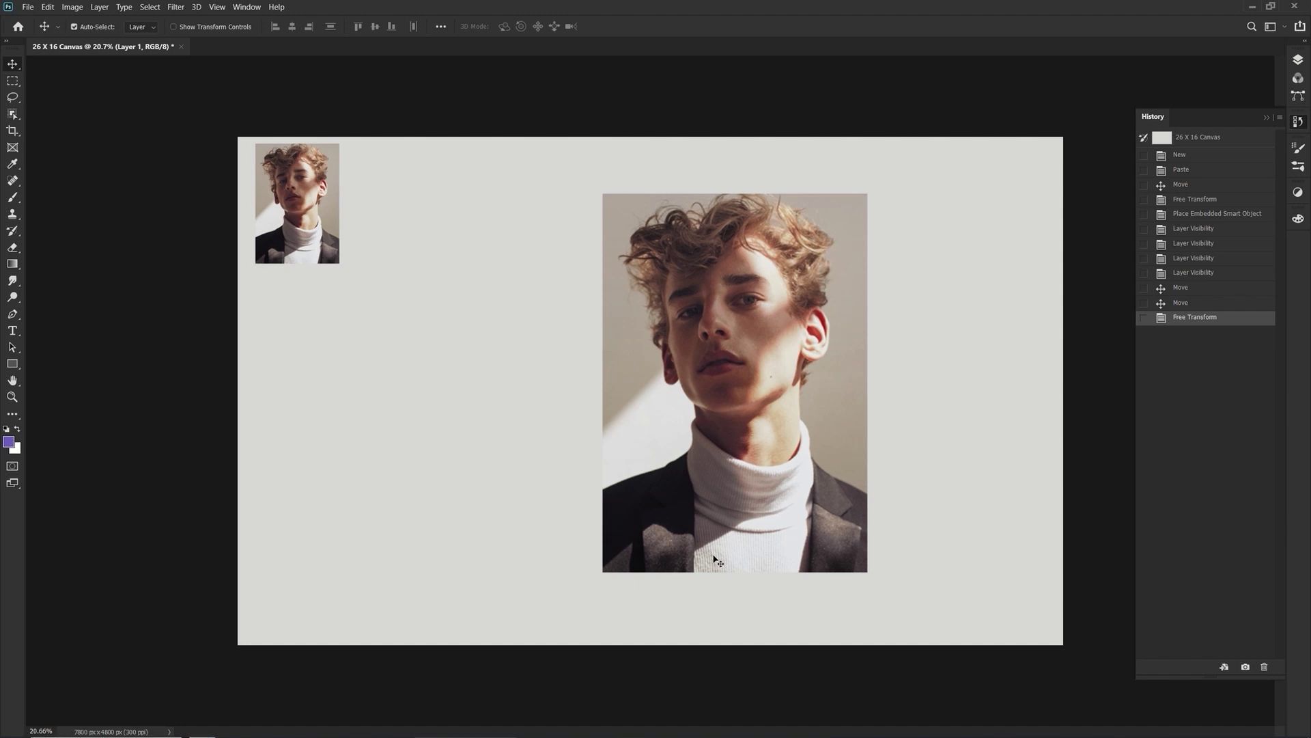
{"action": "key", "text": "super"}
Step: Open the downloaded portrait PNG in Photoshop and arrange the documents 2-up Vertical
{"action": "left_click", "coordinate": [352, 721]}
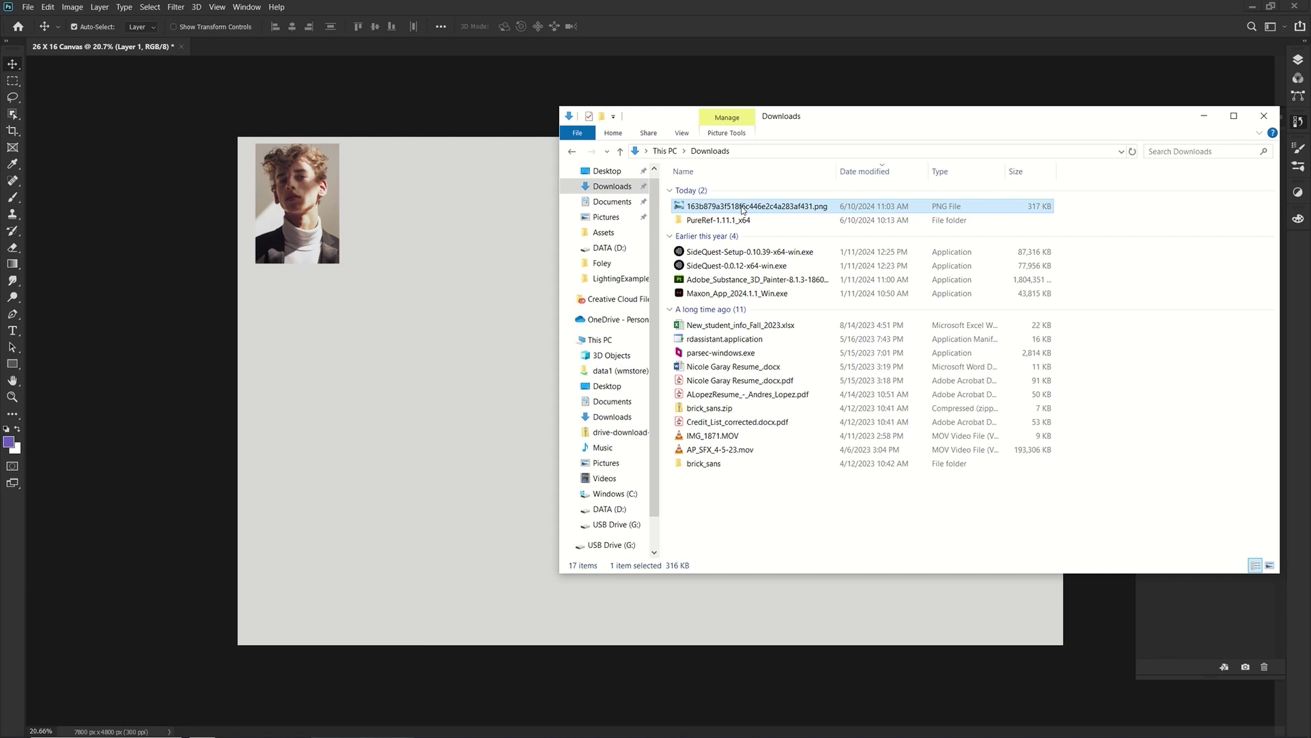
{"action": "left_click_drag", "start_coordinate": [743, 209], "coordinate": [311, 61]}
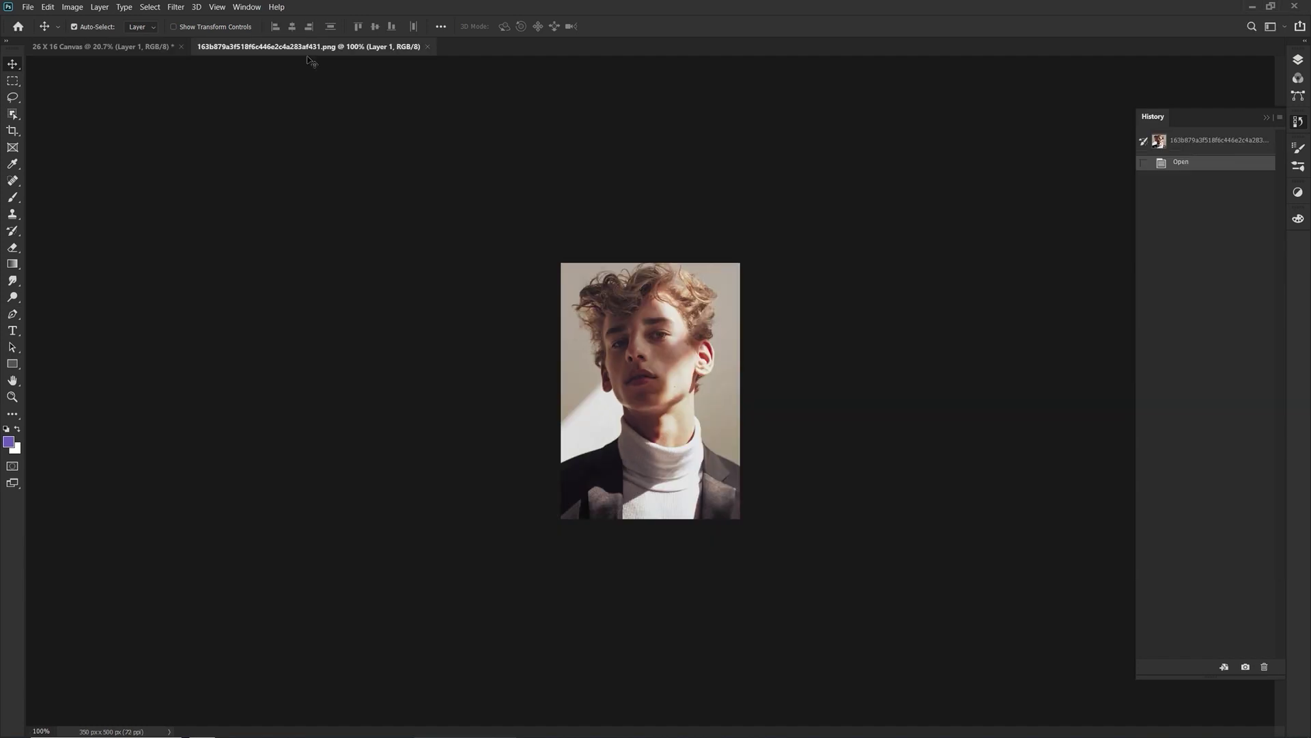
{"action": "left_click", "coordinate": [246, 6]}
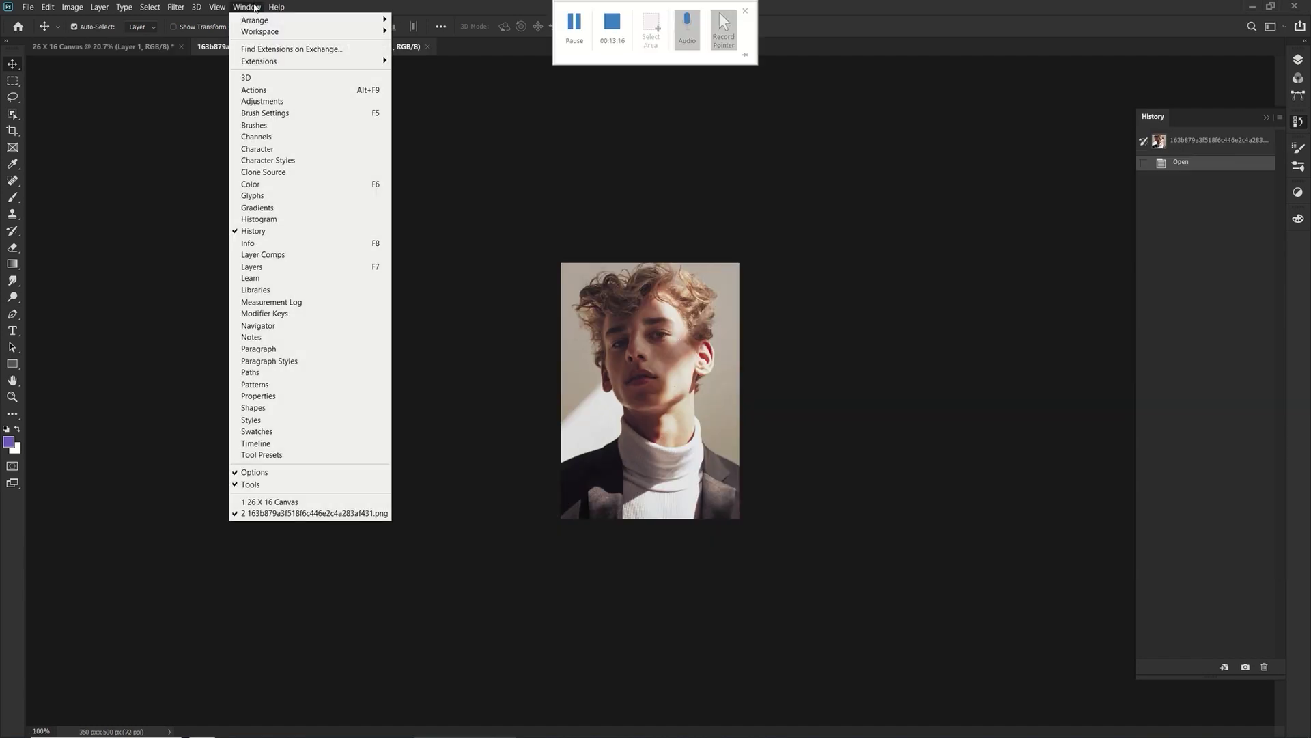
{"action": "mouse_move", "coordinate": [259, 22]}
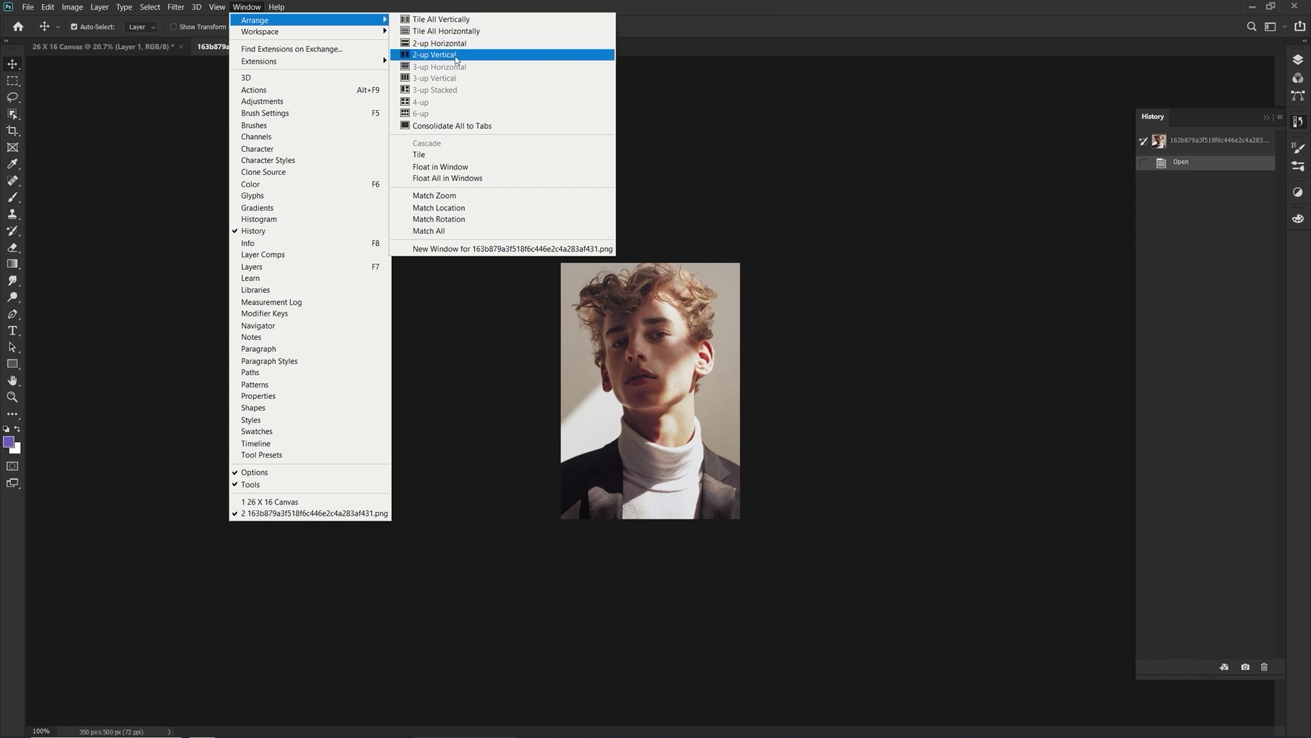
{"action": "left_click", "coordinate": [434, 57]}
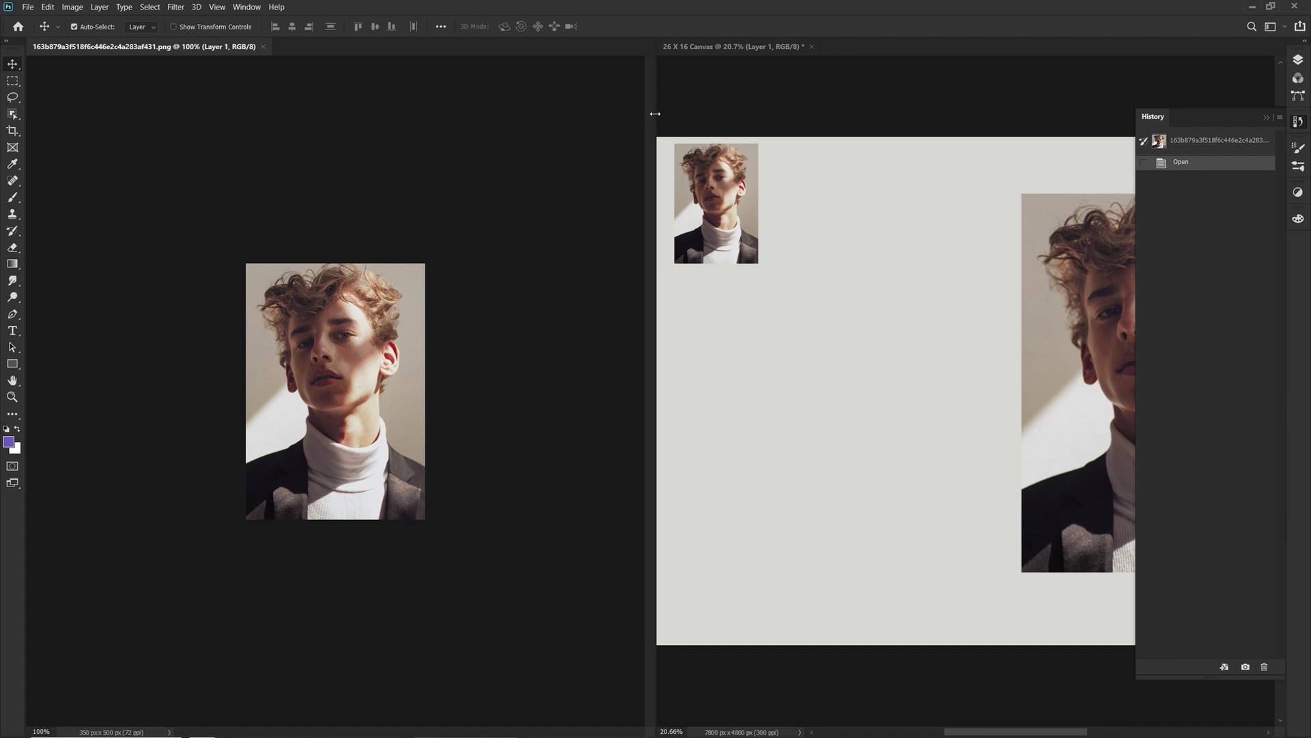
Step: Widen the canvas pane, narrow the reference pane, and make the 26 X 16 Canvas active
{"action": "left_click_drag", "start_coordinate": [650, 153], "coordinate": [233, 154]}
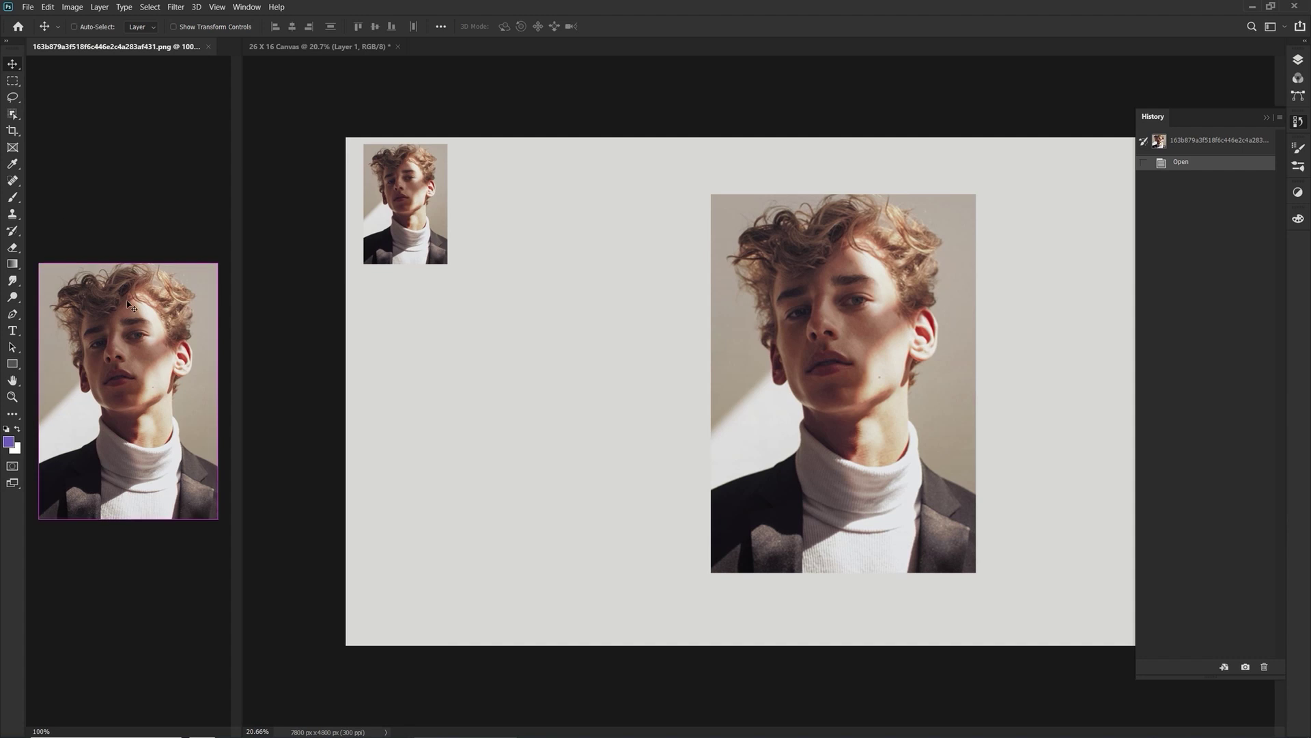
{"action": "scroll", "coordinate": [130, 304], "scroll_direction": "up", "scroll_amount": 5}
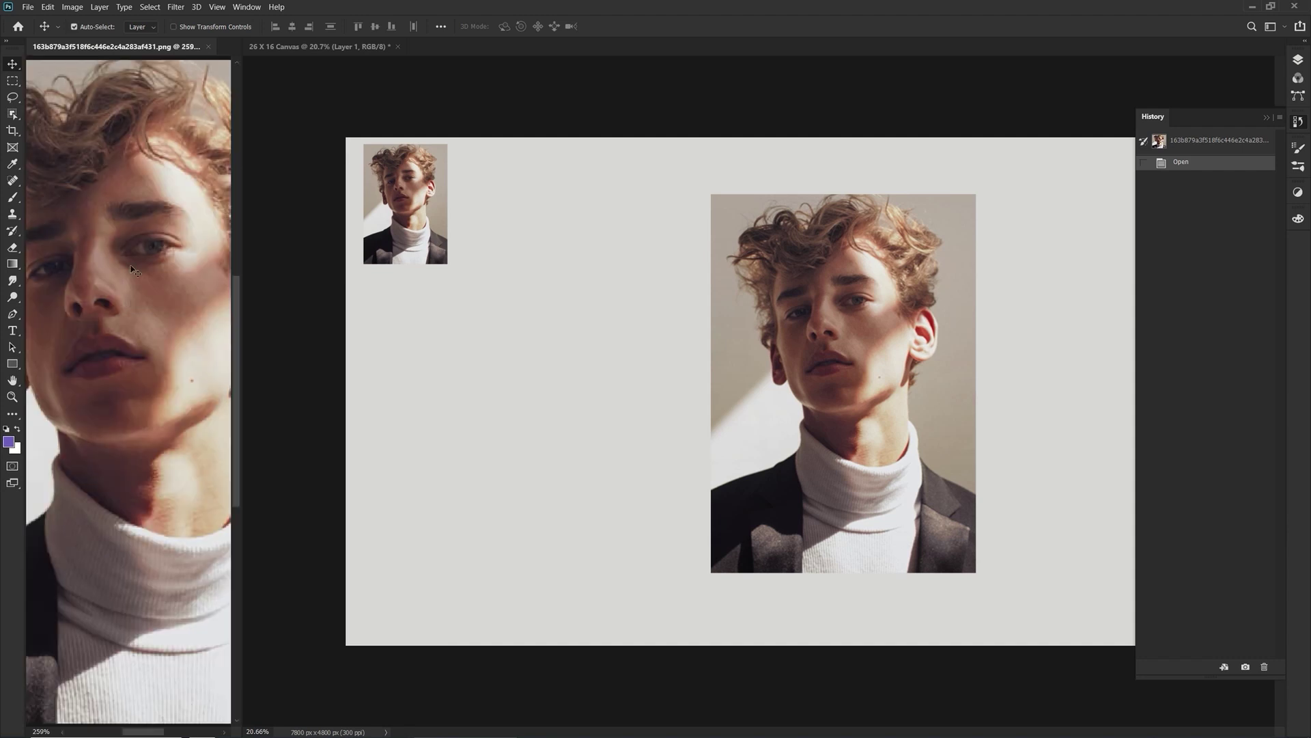
{"action": "left_click", "coordinate": [635, 290]}
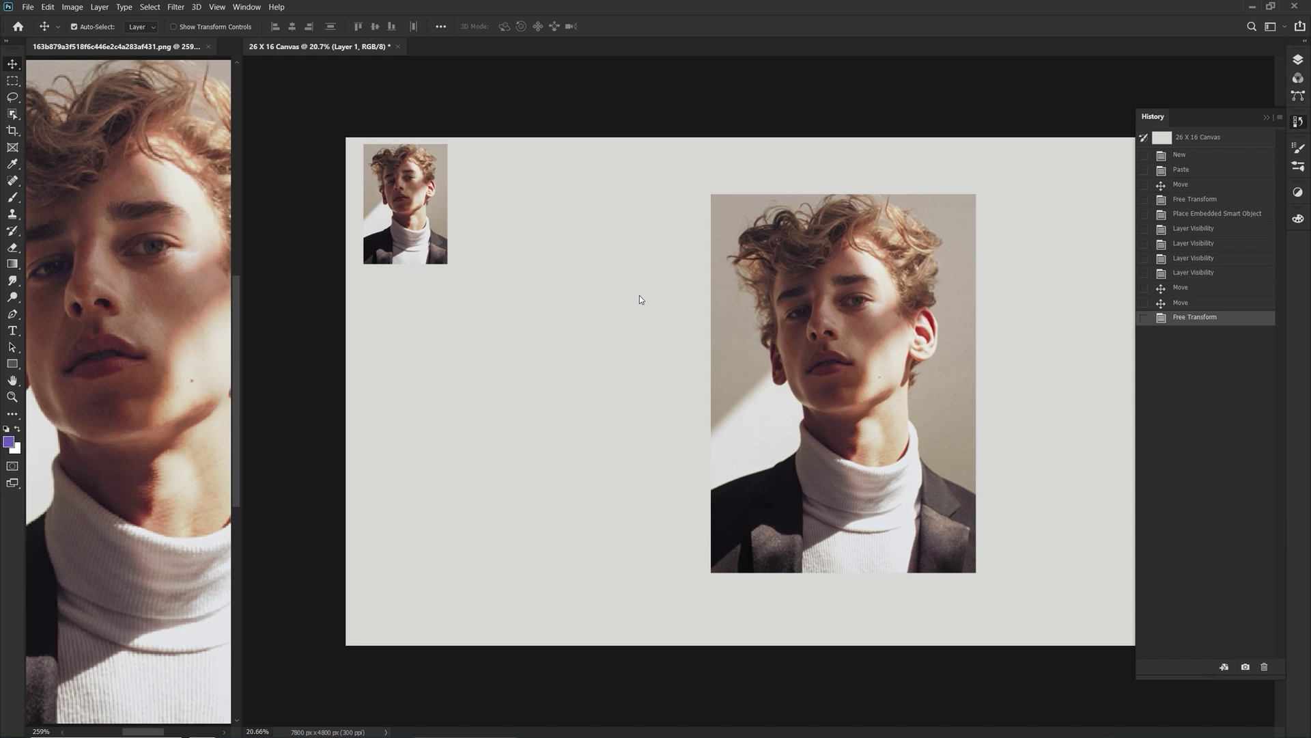
{"action": "scroll", "coordinate": [796, 367], "scroll_direction": "down", "scroll_amount": 1}
{"action": "scroll", "coordinate": [795, 368], "scroll_direction": "down", "scroll_amount": 2}
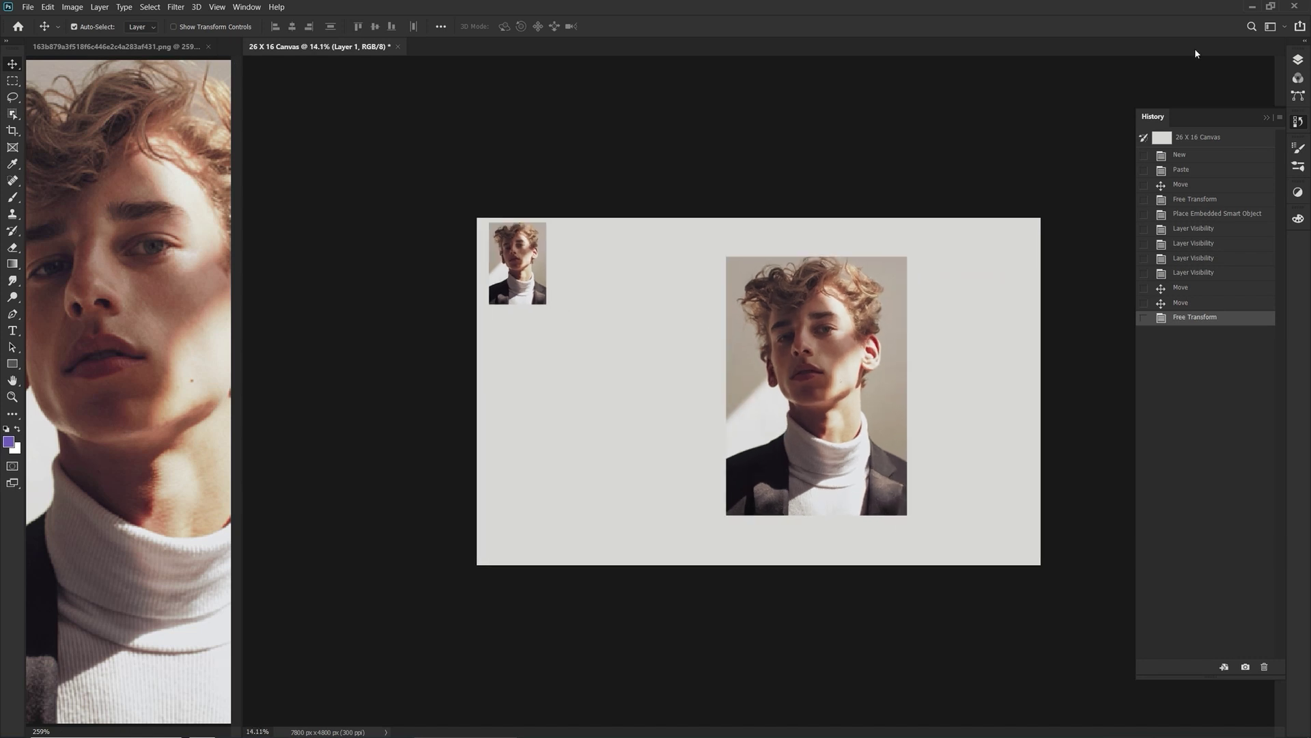
Step: Hide the pasted portrait layer and Layer 1, leaving only the background visible
{"action": "left_click", "coordinate": [1299, 60]}
{"action": "left_click", "coordinate": [1145, 131]}
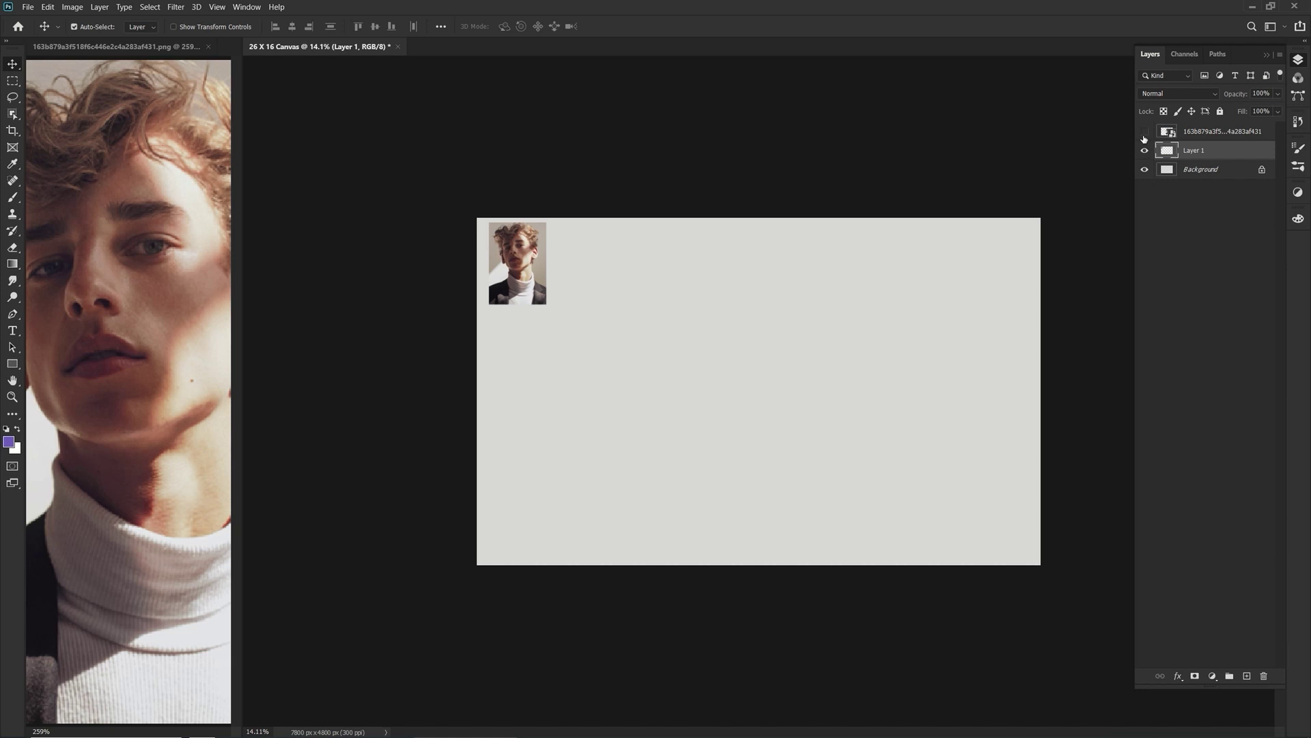
{"action": "left_click", "coordinate": [1144, 151]}
{"action": "left_click", "coordinate": [1145, 132]}
{"action": "left_click", "coordinate": [1144, 132]}
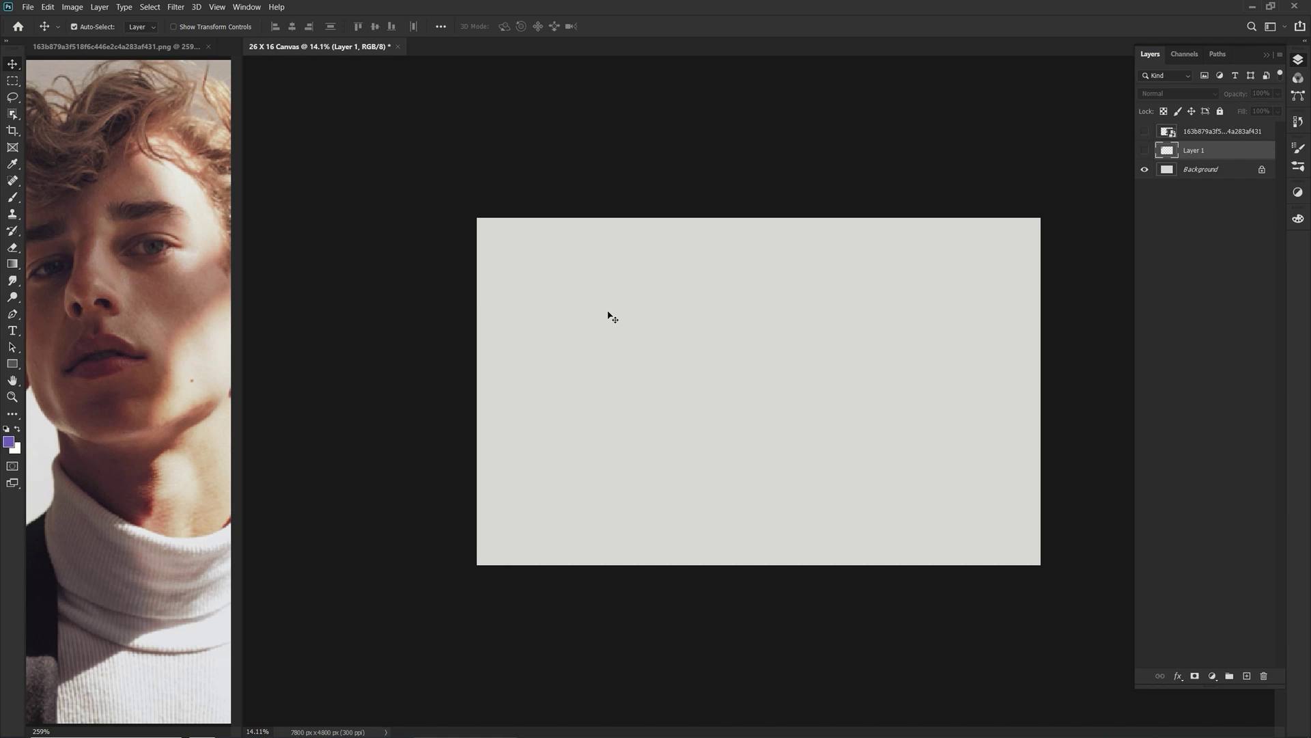
{"action": "left_click", "coordinate": [575, 285]}
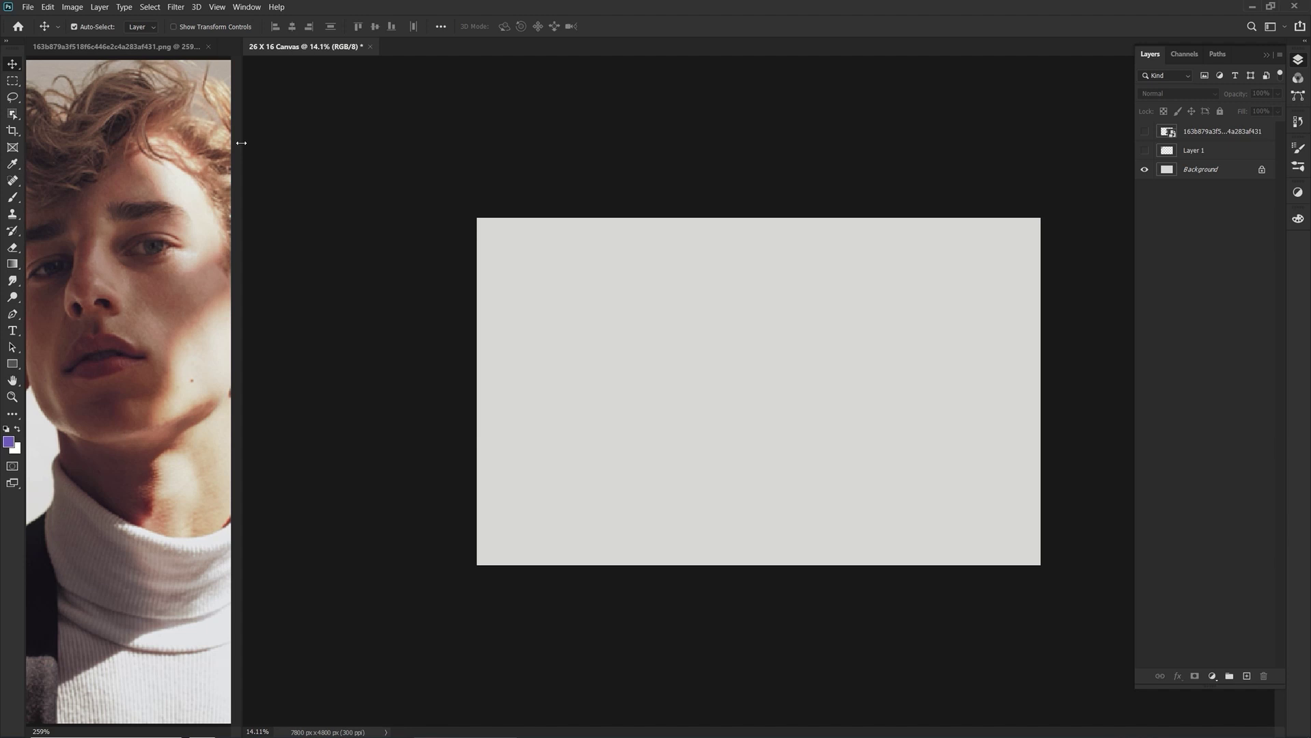
Step: Widen the portrait reference panel and zoom the portrait to 161% so it fits
{"action": "left_click_drag", "start_coordinate": [241, 141], "coordinate": [335, 142]}
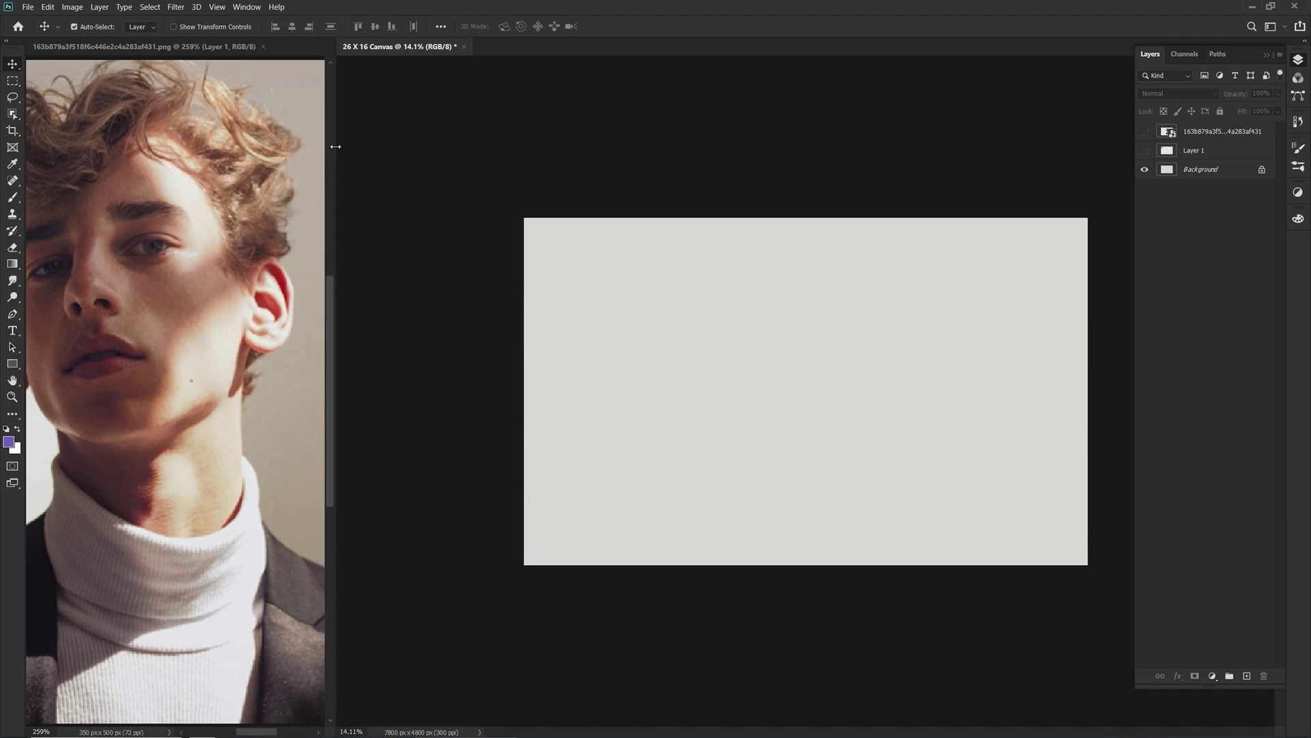
{"action": "left_click", "coordinate": [183, 240]}
{"action": "scroll", "coordinate": [205, 220], "scroll_direction": "down", "scroll_amount": 2}
{"action": "scroll", "coordinate": [205, 220], "scroll_direction": "down", "scroll_amount": 1}
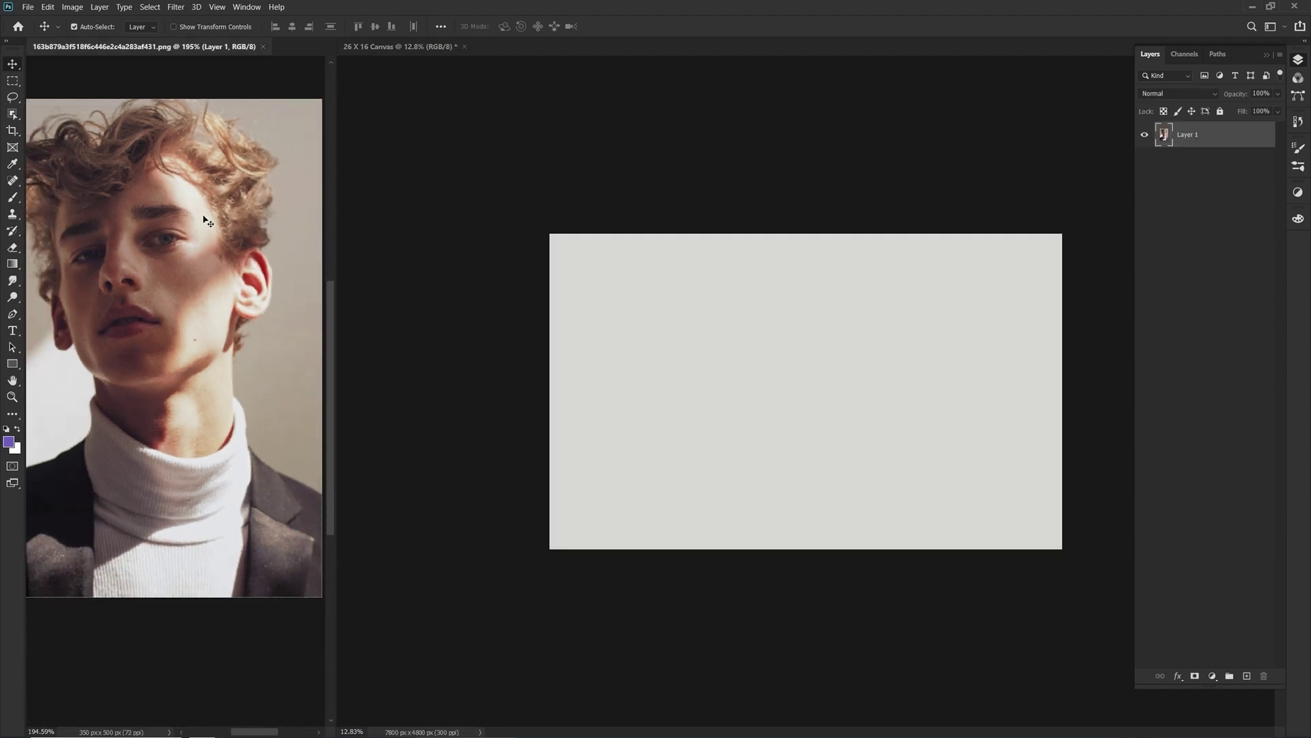
{"action": "scroll", "coordinate": [205, 220], "scroll_direction": "down", "scroll_amount": 2}
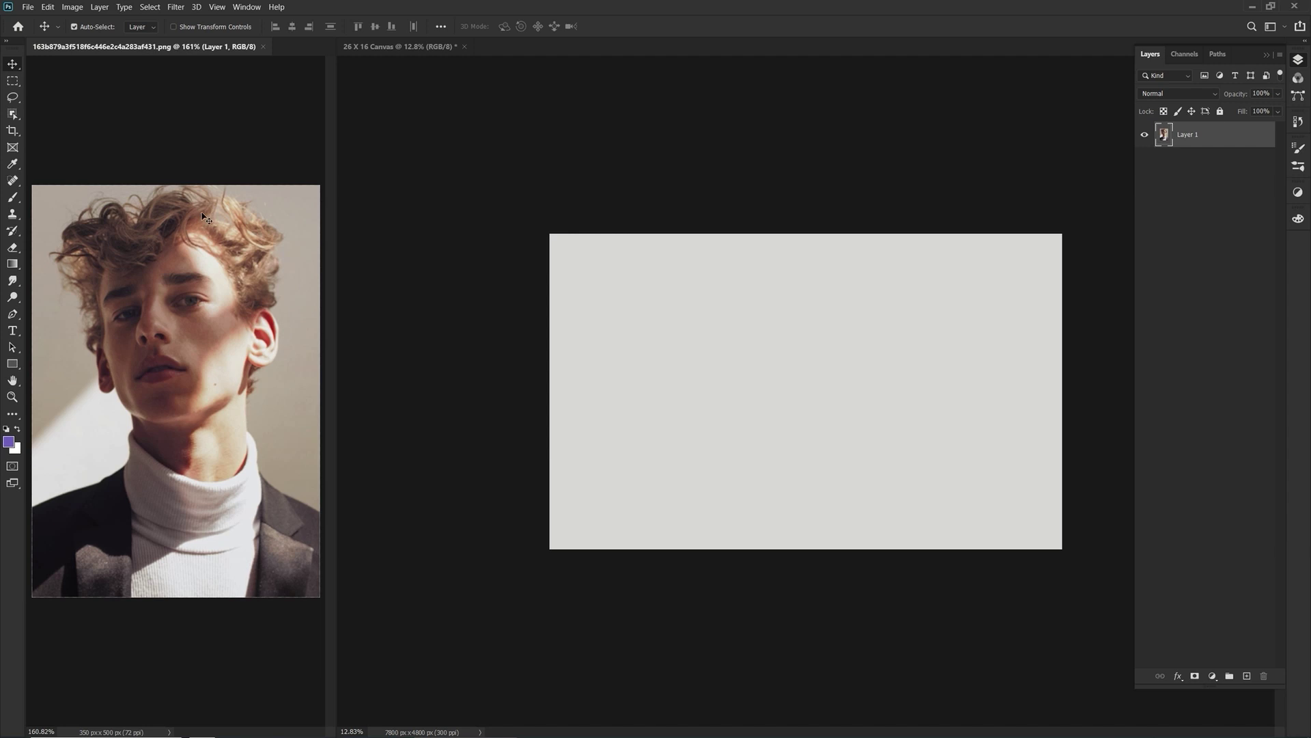
Step: Zoom and pan the 26 X 16 Canvas view beside the portrait
{"action": "left_click_drag", "start_coordinate": [205, 217], "coordinate": [437, 304]}
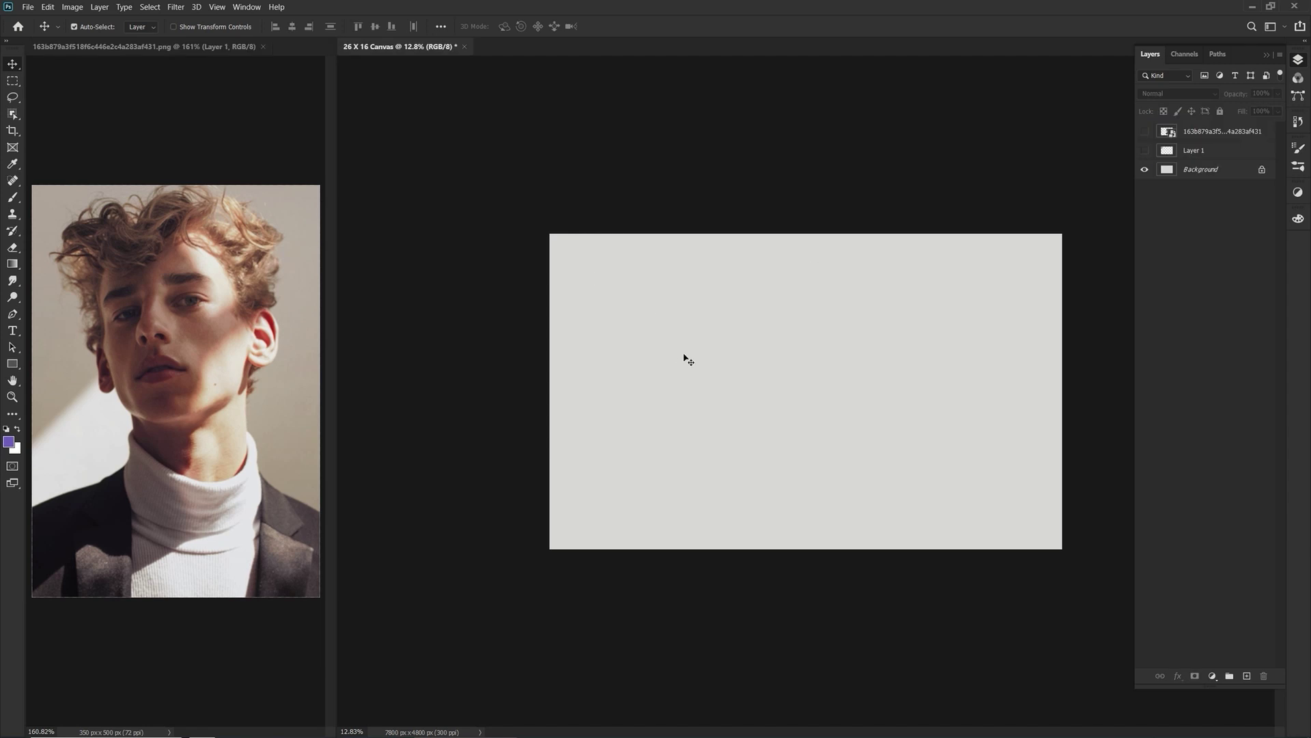
{"action": "scroll", "coordinate": [693, 347], "scroll_direction": "down", "scroll_amount": 3}
{"action": "scroll", "coordinate": [698, 348], "scroll_direction": "up", "scroll_amount": 8}
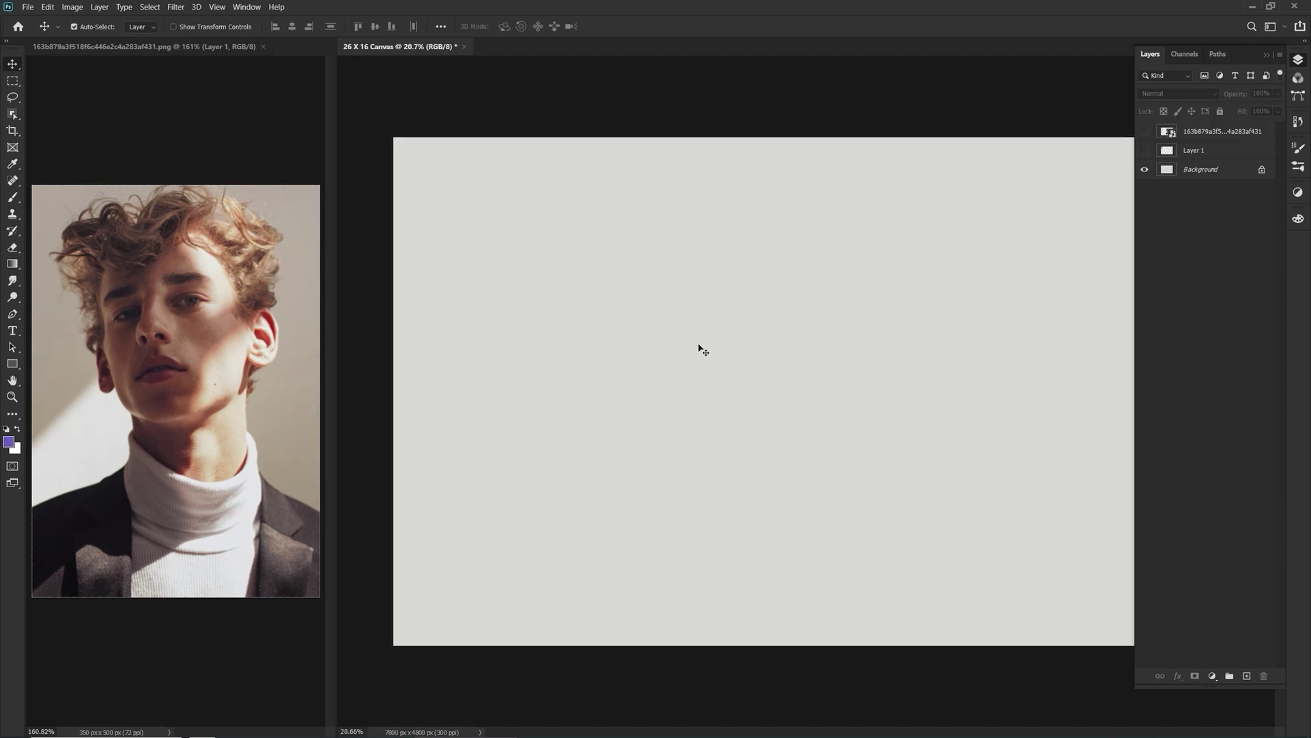
{"action": "scroll", "coordinate": [704, 350], "scroll_direction": "up", "scroll_amount": 3}
{"action": "left_click_drag", "start_coordinate": [702, 349], "coordinate": [1028, 251]}
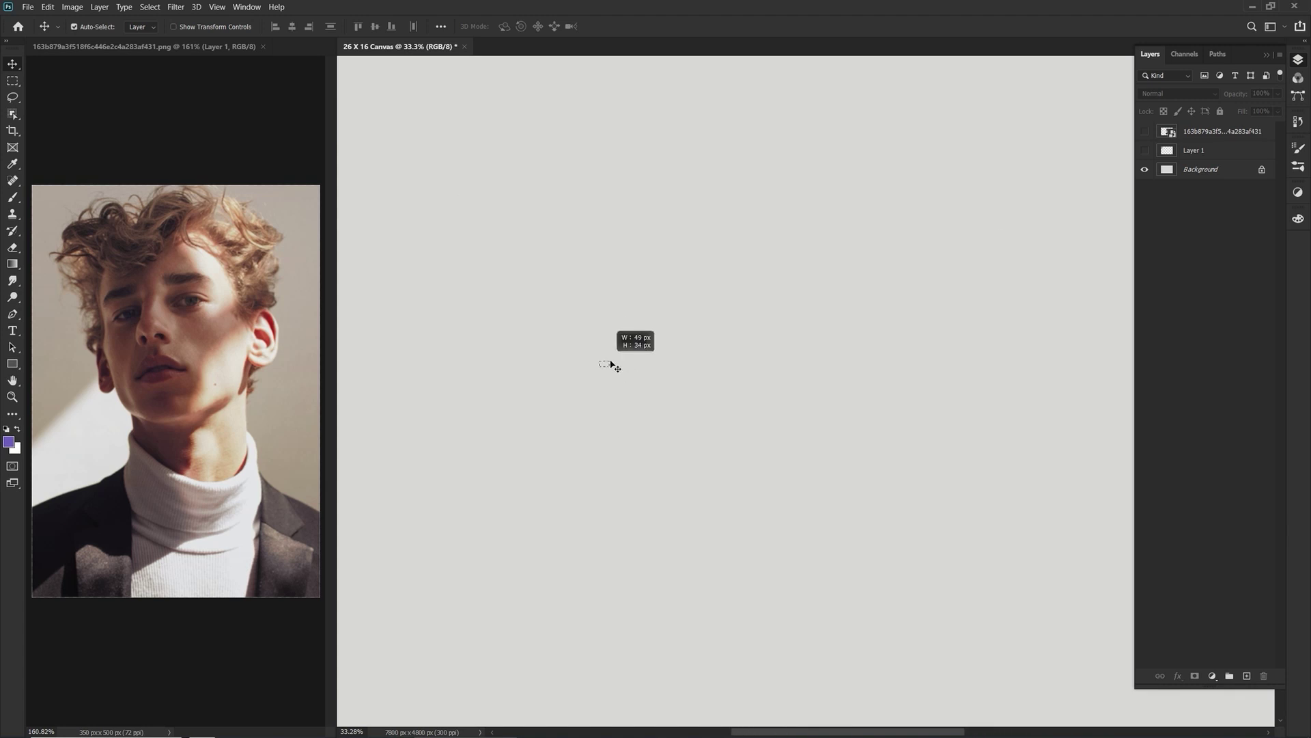
{"action": "left_click_drag", "start_coordinate": [541, 349], "coordinate": [740, 328]}
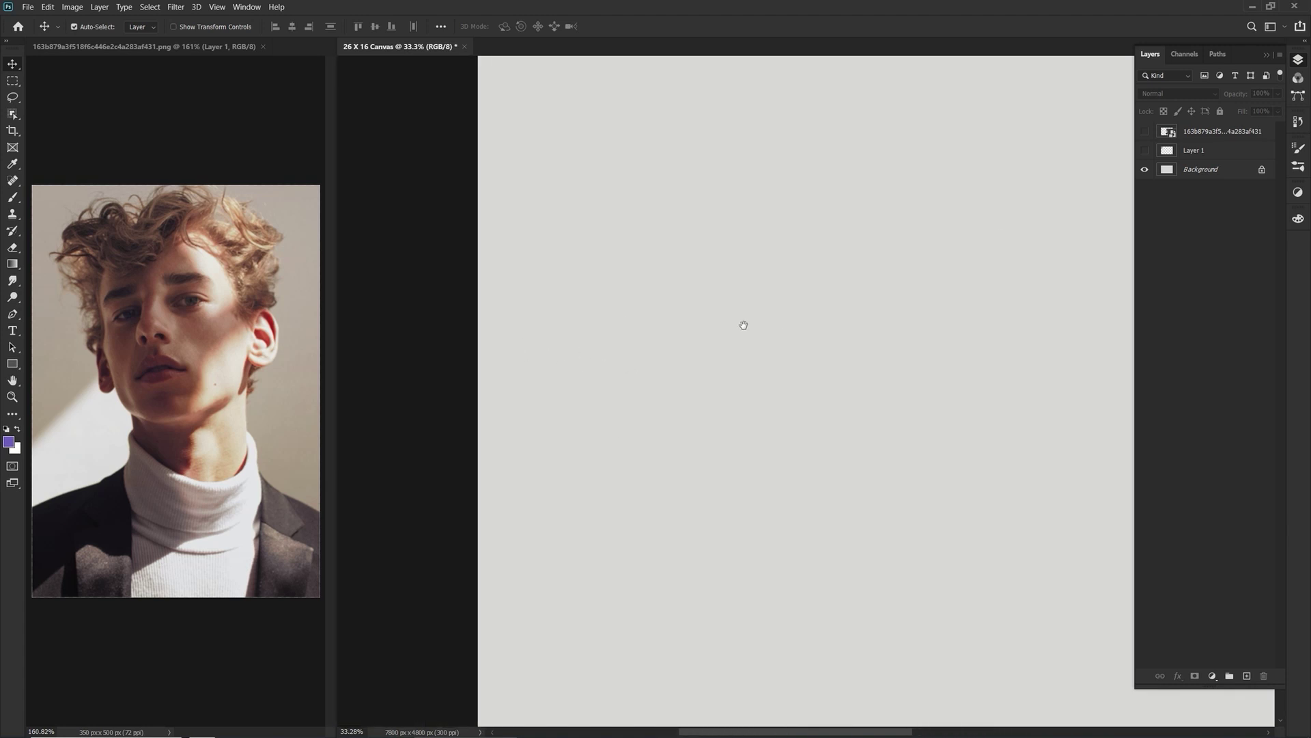
{"action": "scroll", "coordinate": [731, 342], "scroll_direction": "down", "scroll_amount": 2}
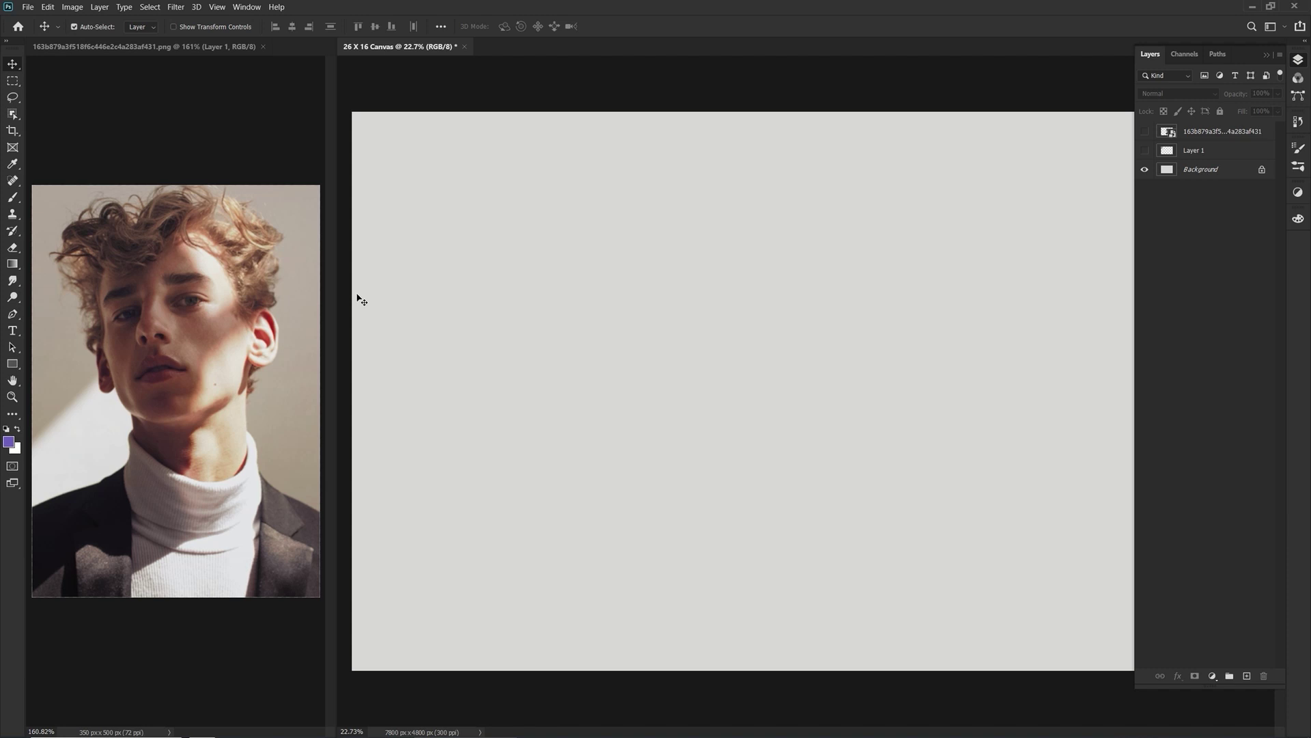
Step: Open the Window menu and close it again without choosing anything
{"action": "mouse_move", "coordinate": [318, 5]}
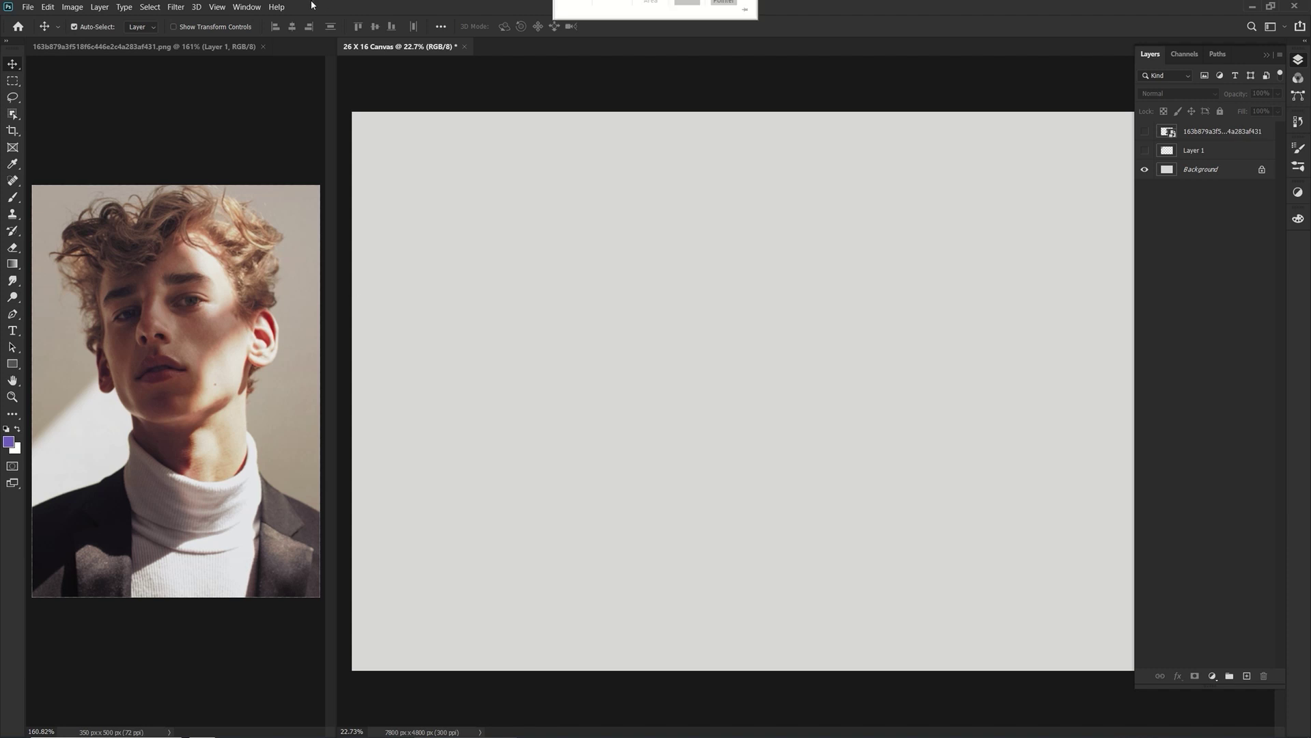
{"action": "left_click", "coordinate": [258, 12]}
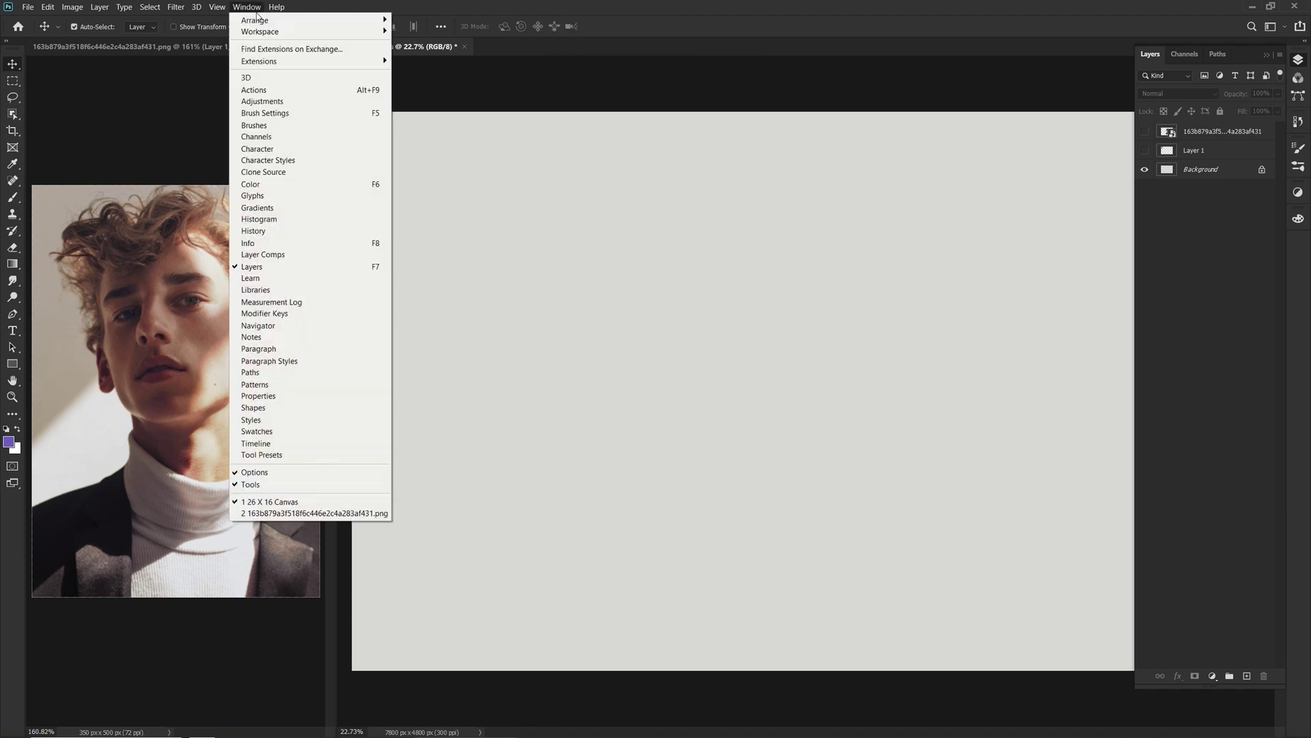
{"action": "left_click", "coordinate": [256, 15]}
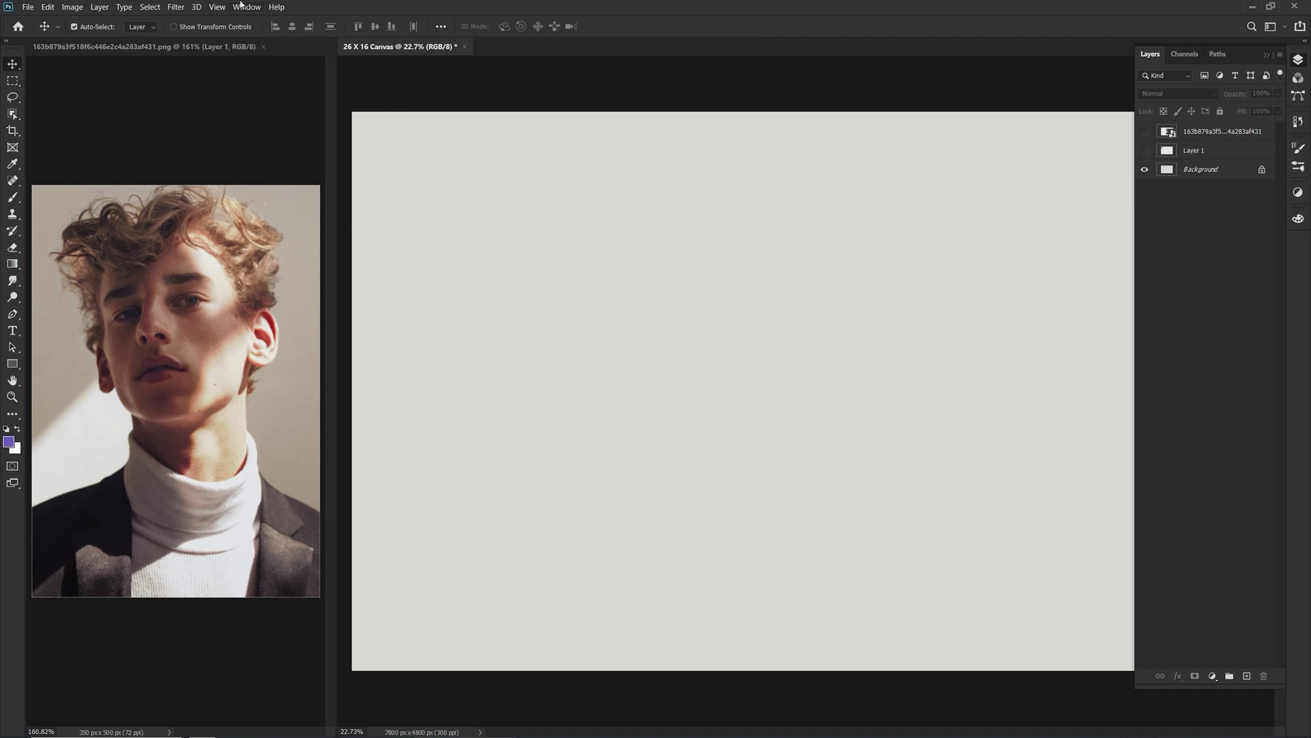
{"action": "left_click", "coordinate": [246, 8]}
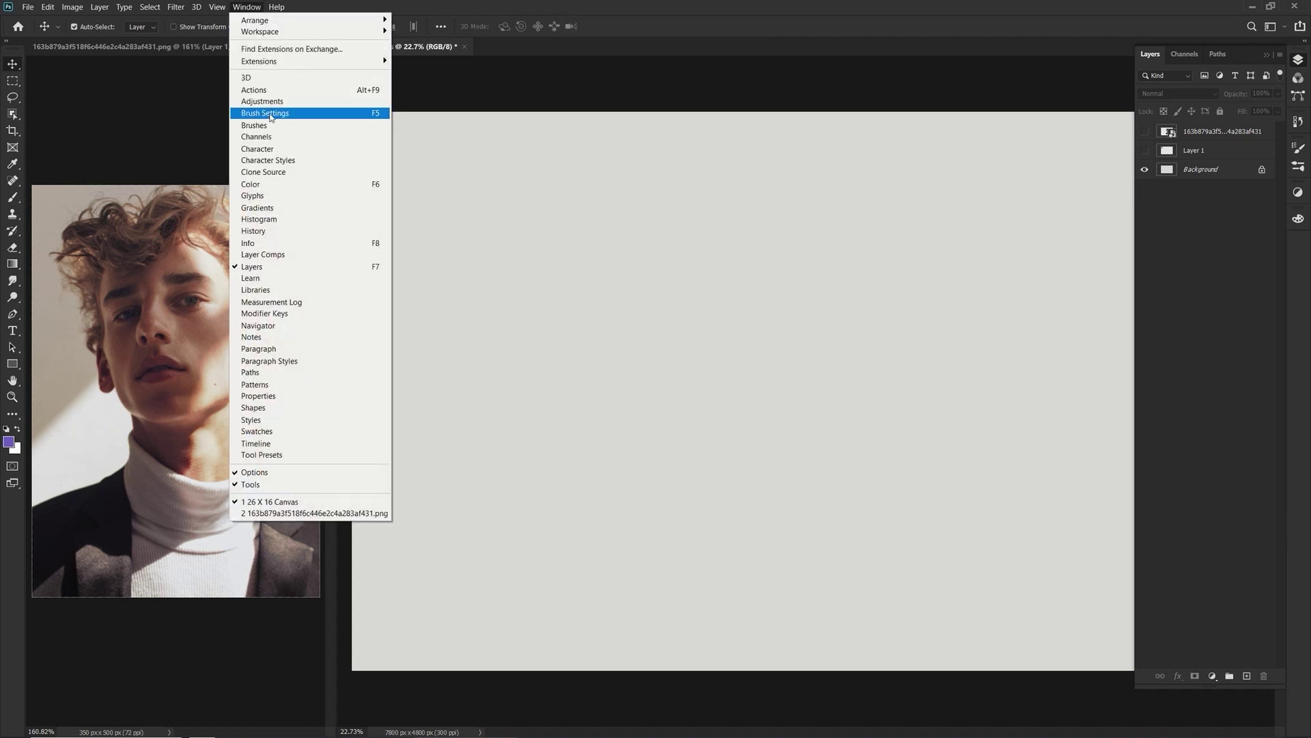
{"action": "left_click", "coordinate": [657, 676]}
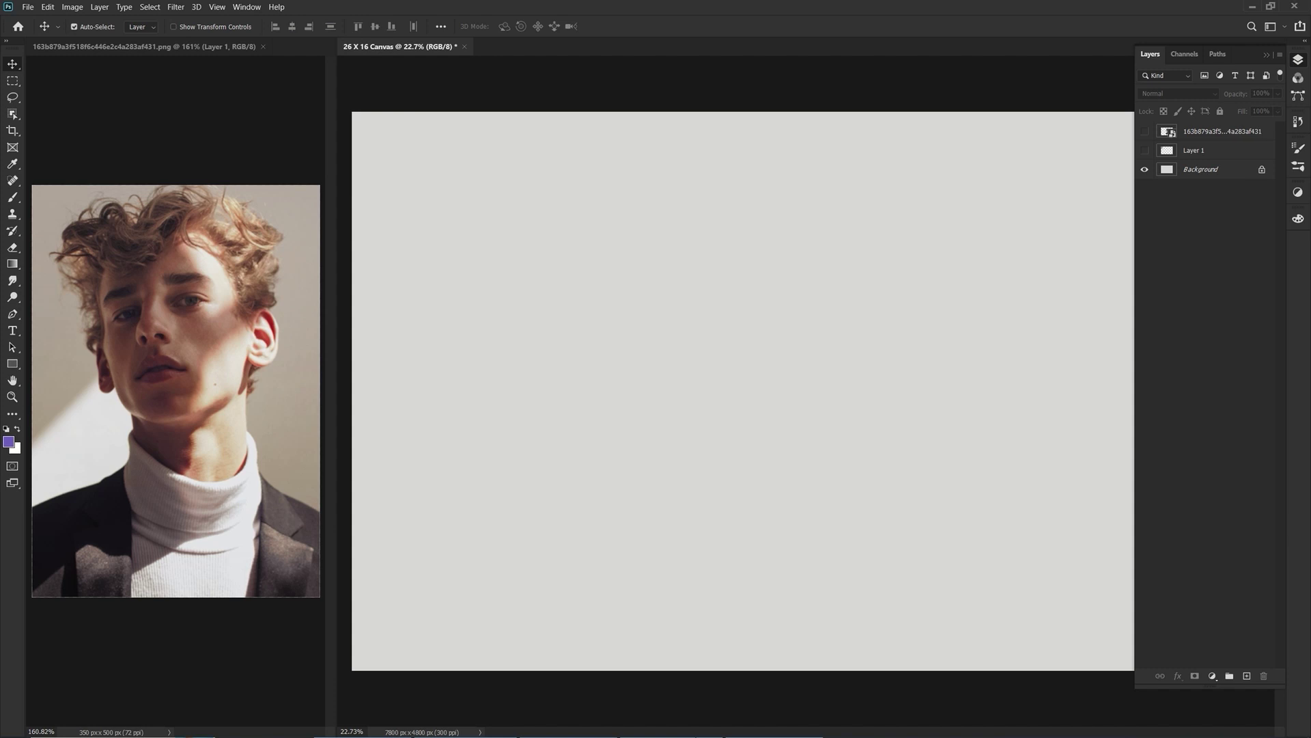
Step: Restore PureRef from full screen and park its small Canvas actions window in the lower-right corner
{"action": "mouse_move", "coordinate": [697, 723]}
{"action": "left_click", "coordinate": [674, 641]}
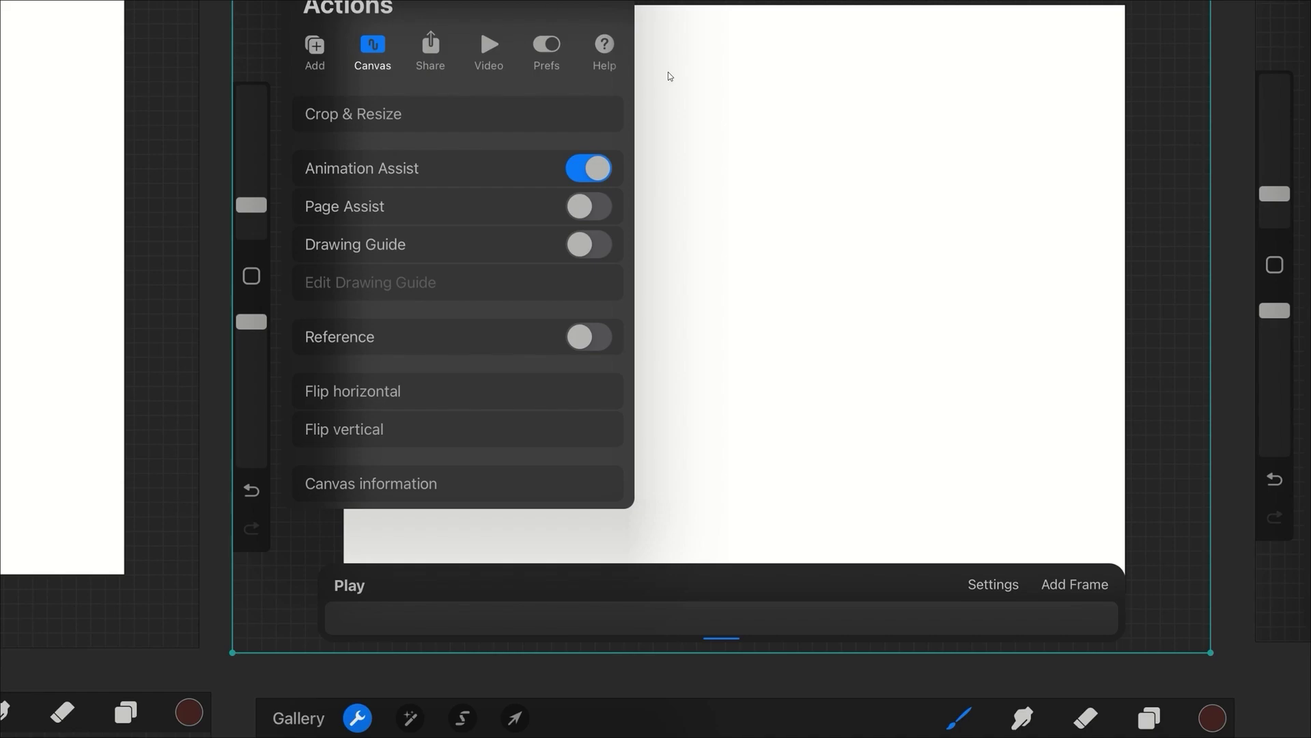
{"action": "key", "text": "ctrl+f"}
{"action": "left_click_drag", "start_coordinate": [1075, 372], "coordinate": [1112, 115]}
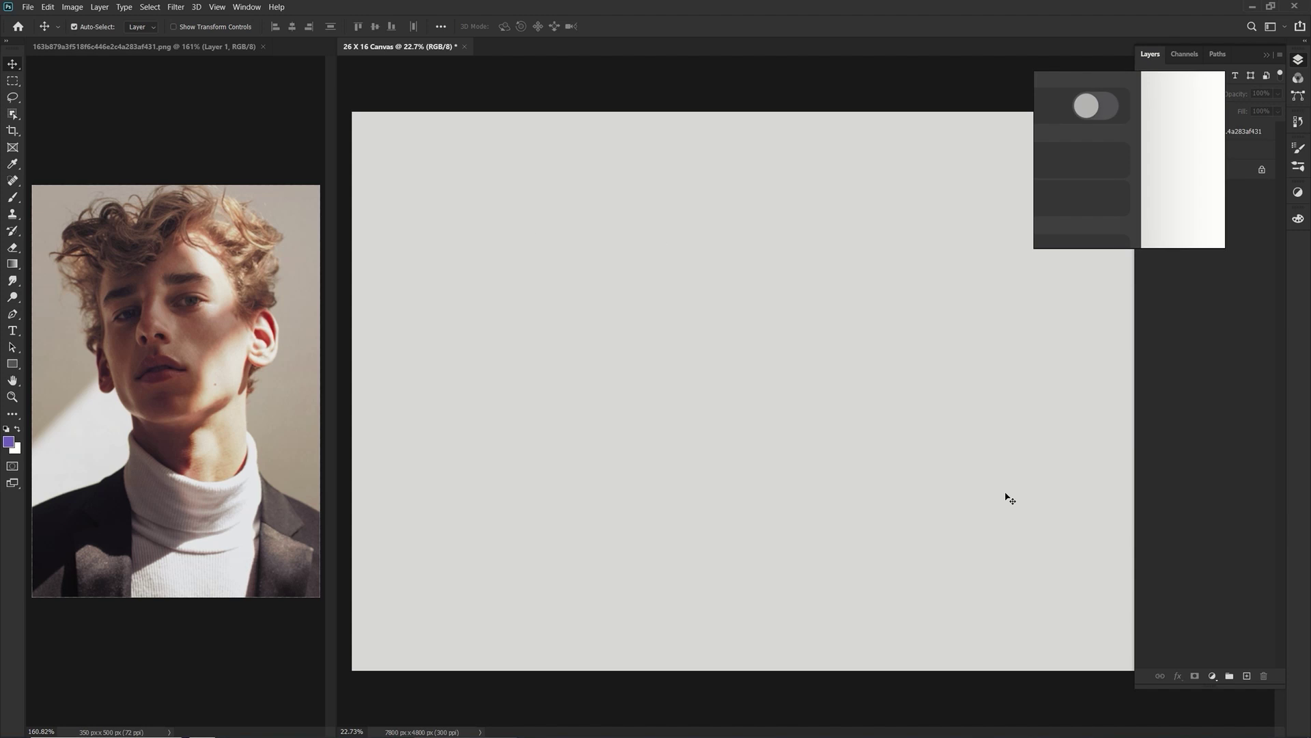
{"action": "key", "text": "ctrl+minus"}
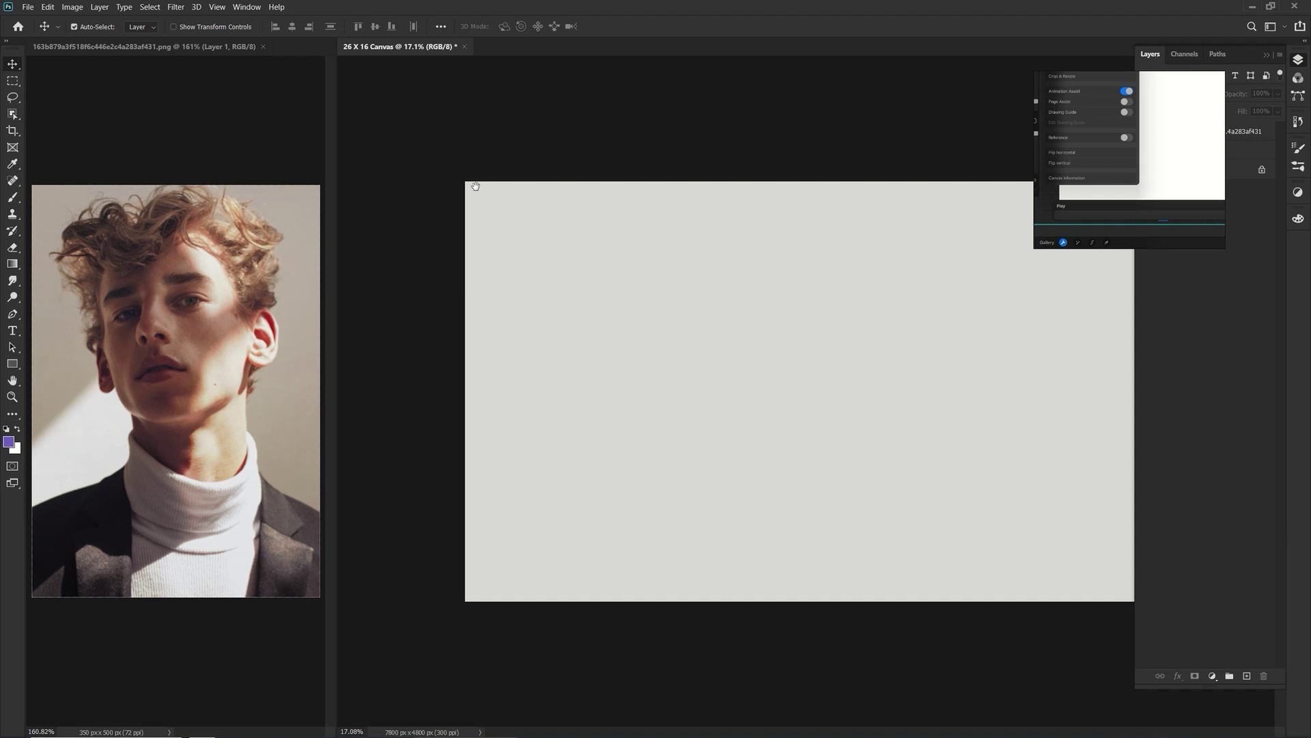
{"action": "left_click_drag", "start_coordinate": [1118, 174], "coordinate": [1198, 601]}
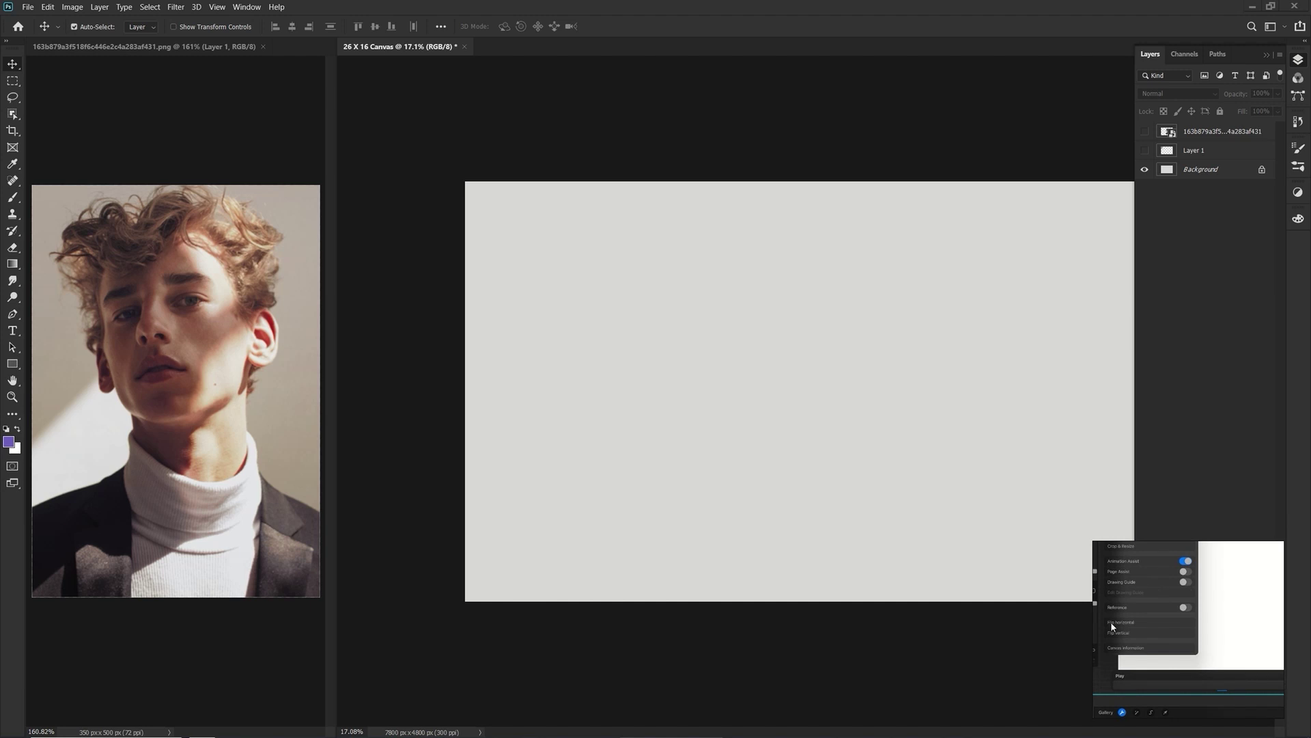